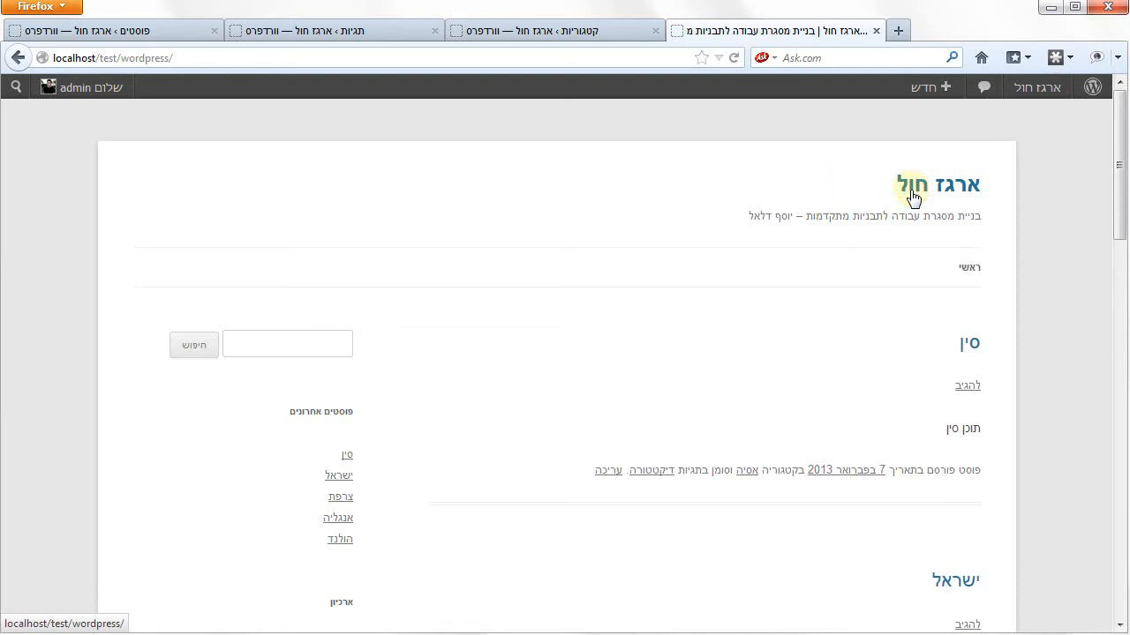
# - Load the site's home page and review its posts with their listed categories and tags
pyautogui.click(916, 194)
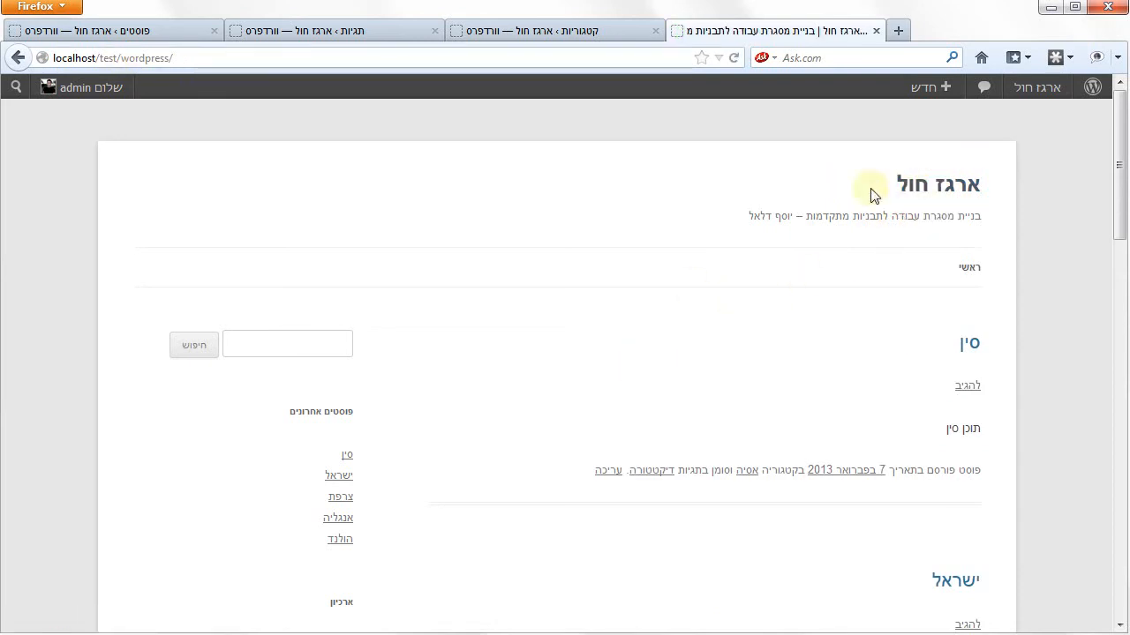
pyautogui.scroll(-1, 507, 413)
pyautogui.scroll(-2, 507, 413)
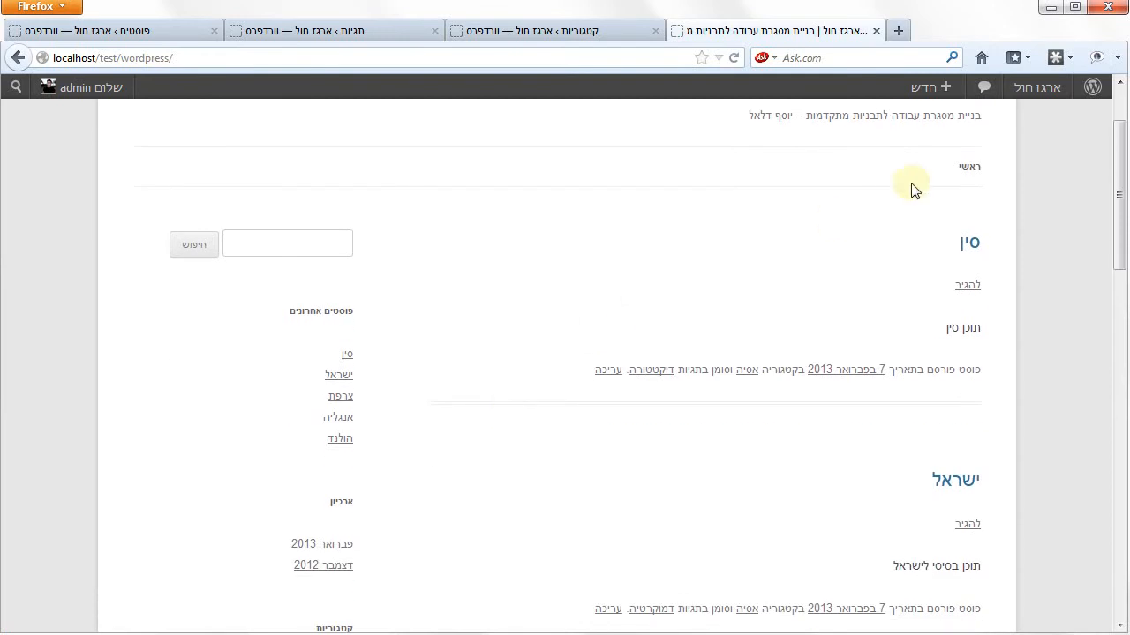
pyautogui.click(969, 167)
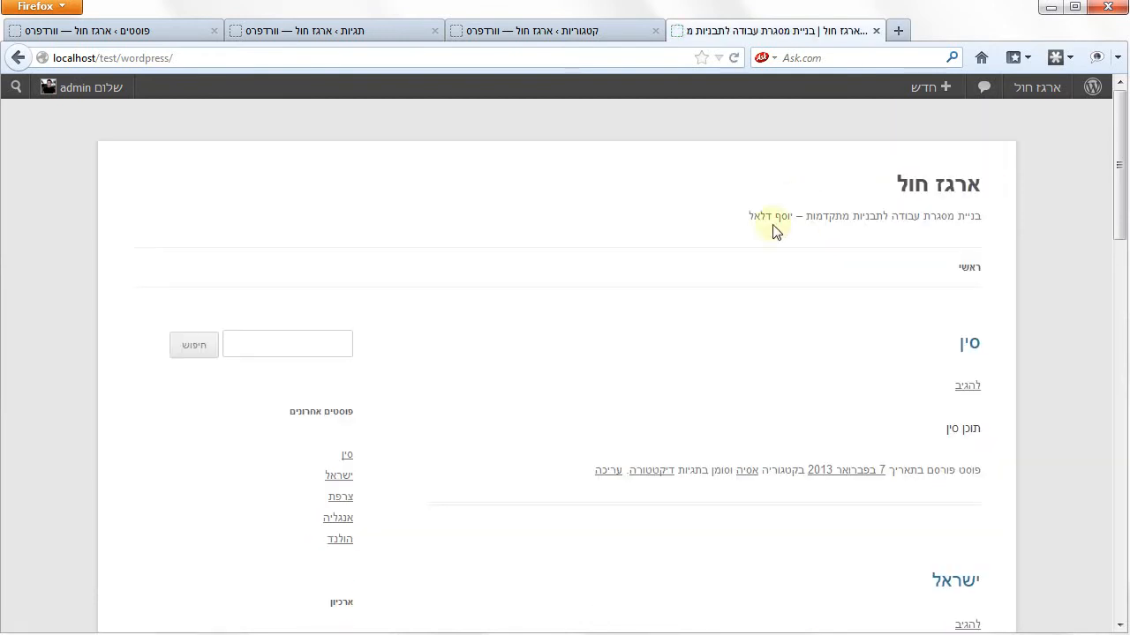
pyautogui.scroll(-2, 715, 285)
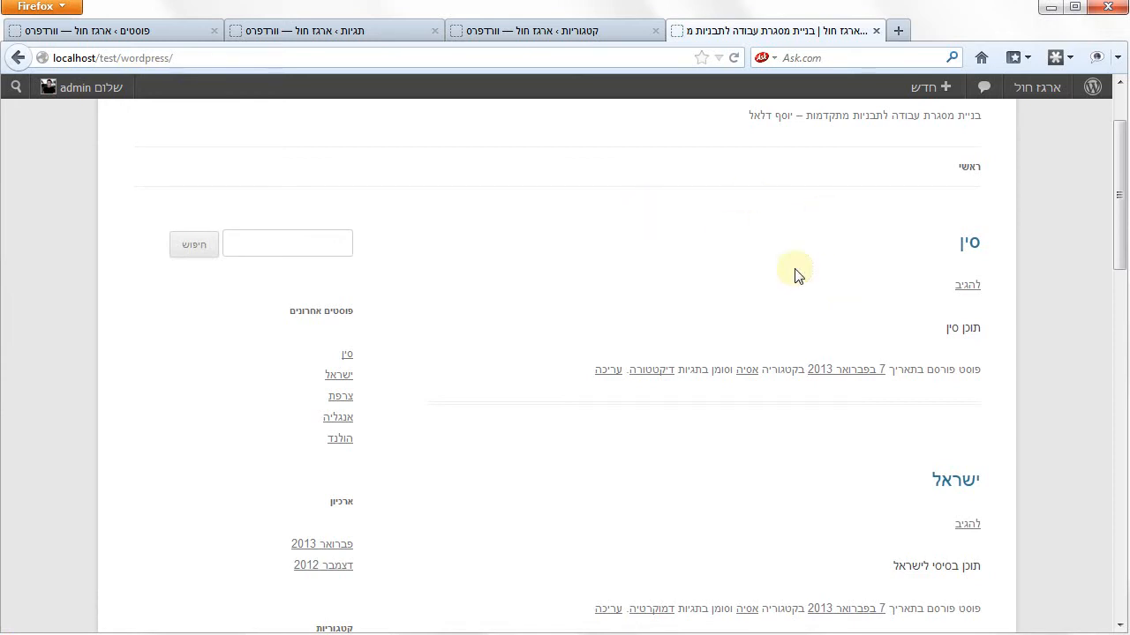
pyautogui.scroll(-8, 785, 511)
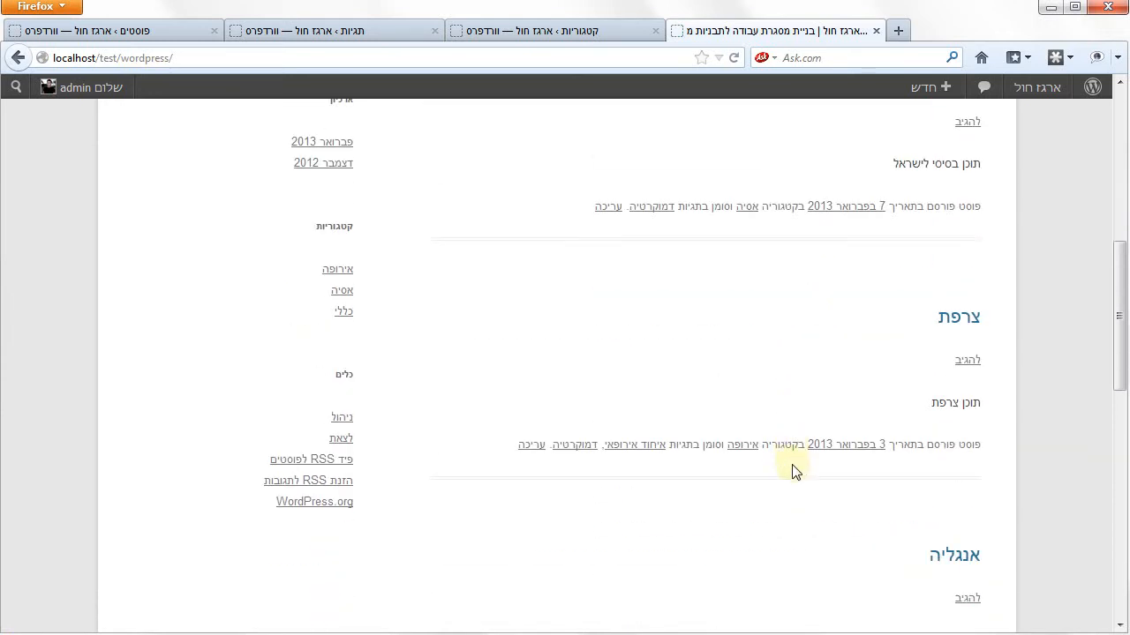
pyautogui.scroll(-6, 786, 468)
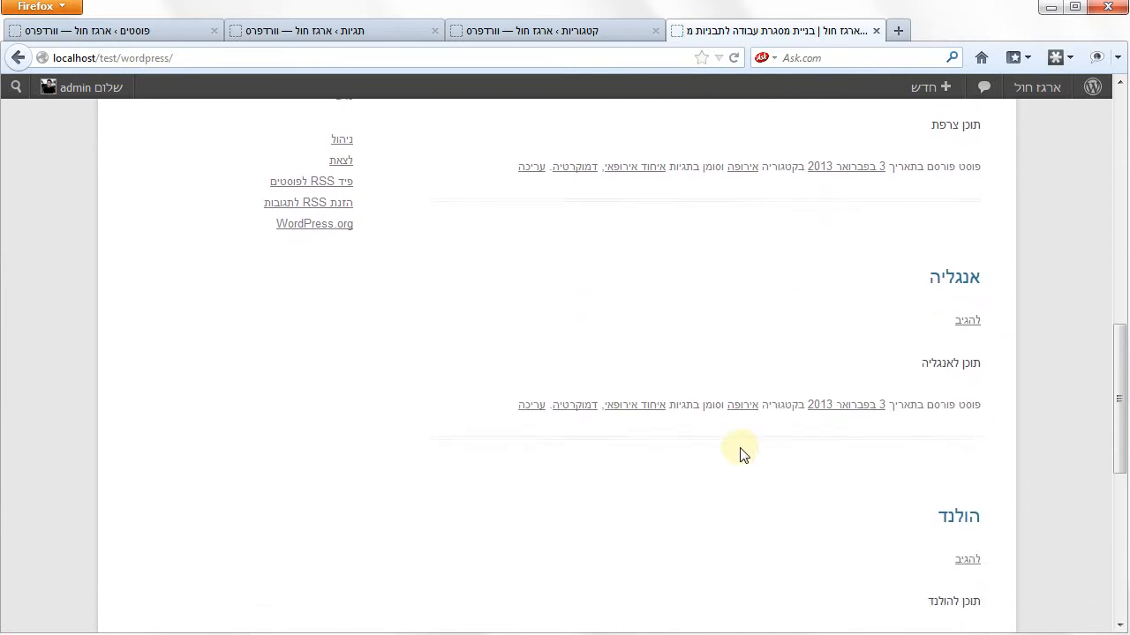
pyautogui.scroll(7, 737, 488)
pyautogui.scroll(2, 872, 373)
pyautogui.scroll(8, 936, 358)
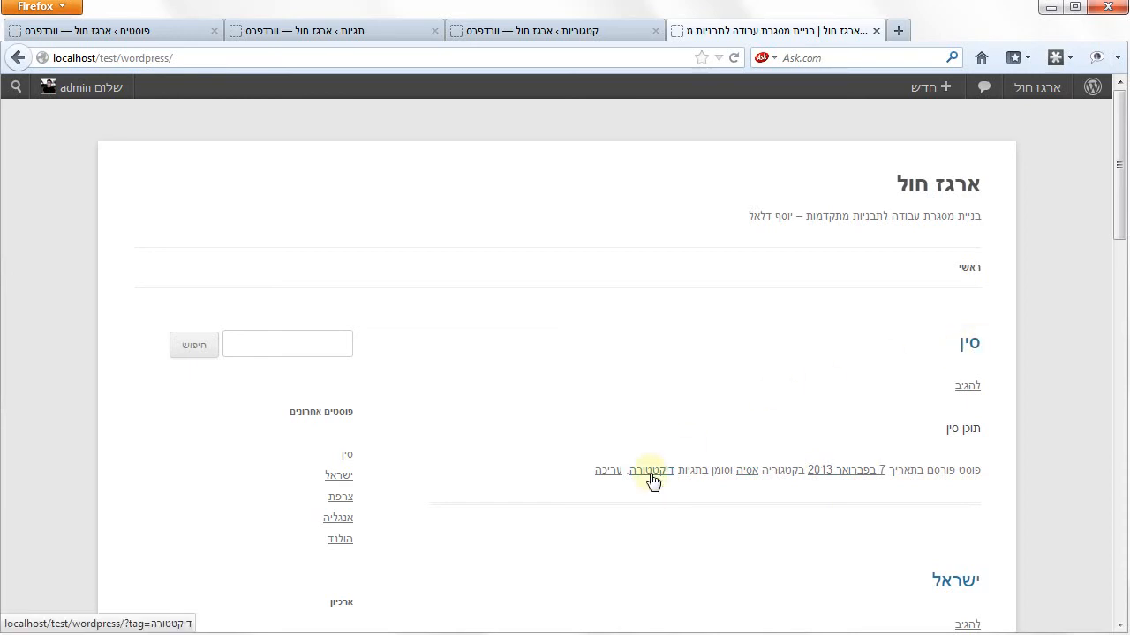
# - Open the דמוקרטיה tag archive from the ישראל post and look through its posts
pyautogui.scroll(-2, 651, 481)
pyautogui.scroll(-2, 651, 481)
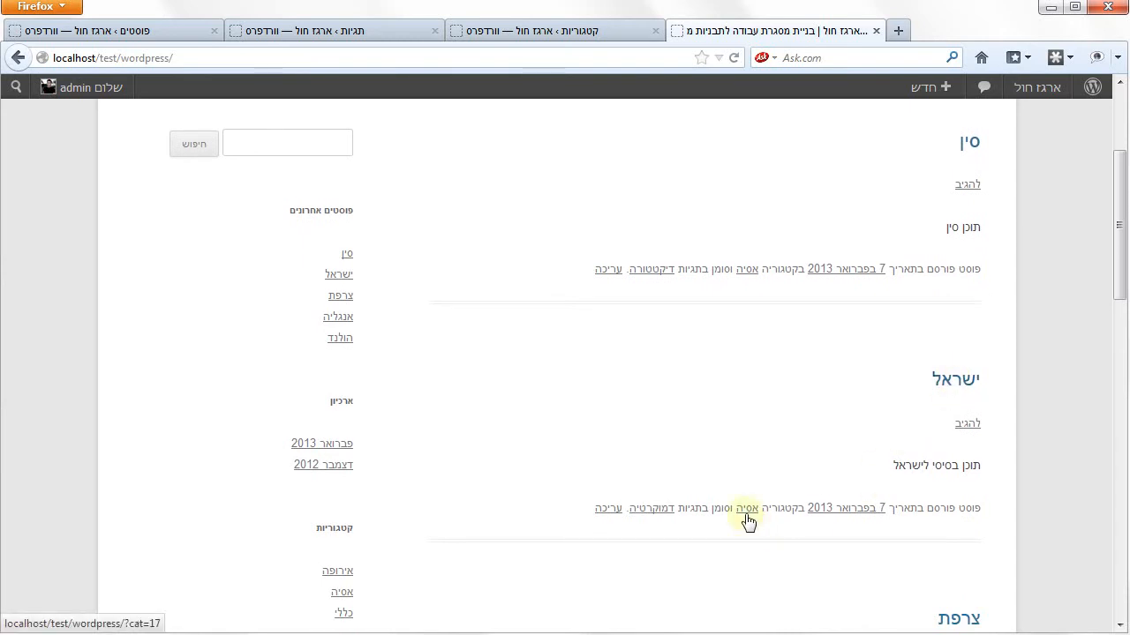
pyautogui.click(656, 515)
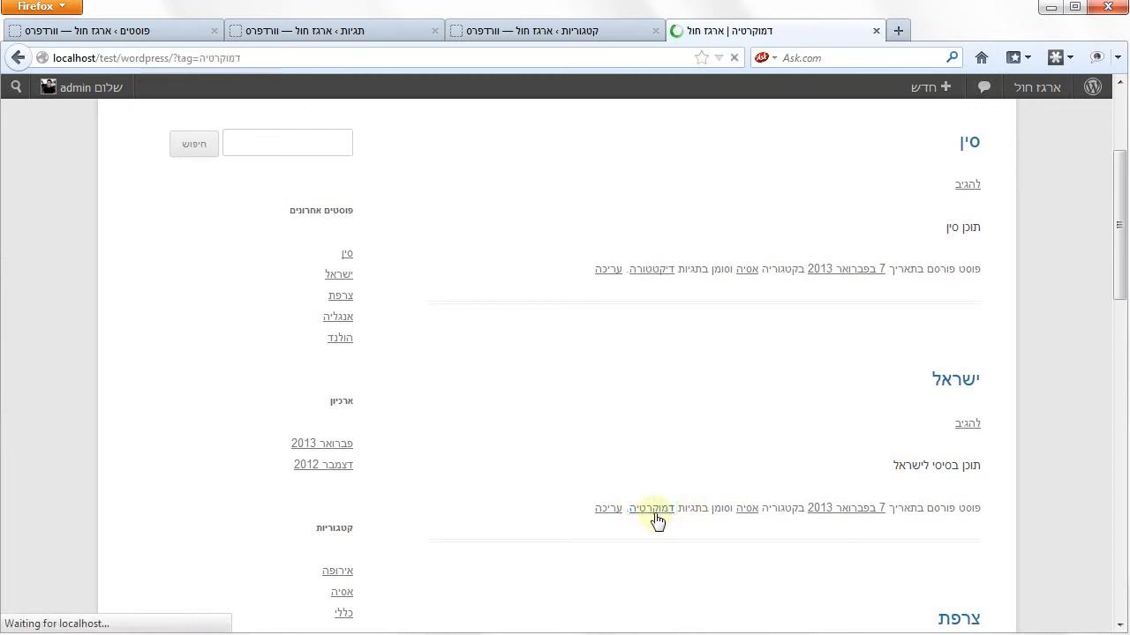
pyautogui.scroll(-10, 655, 518)
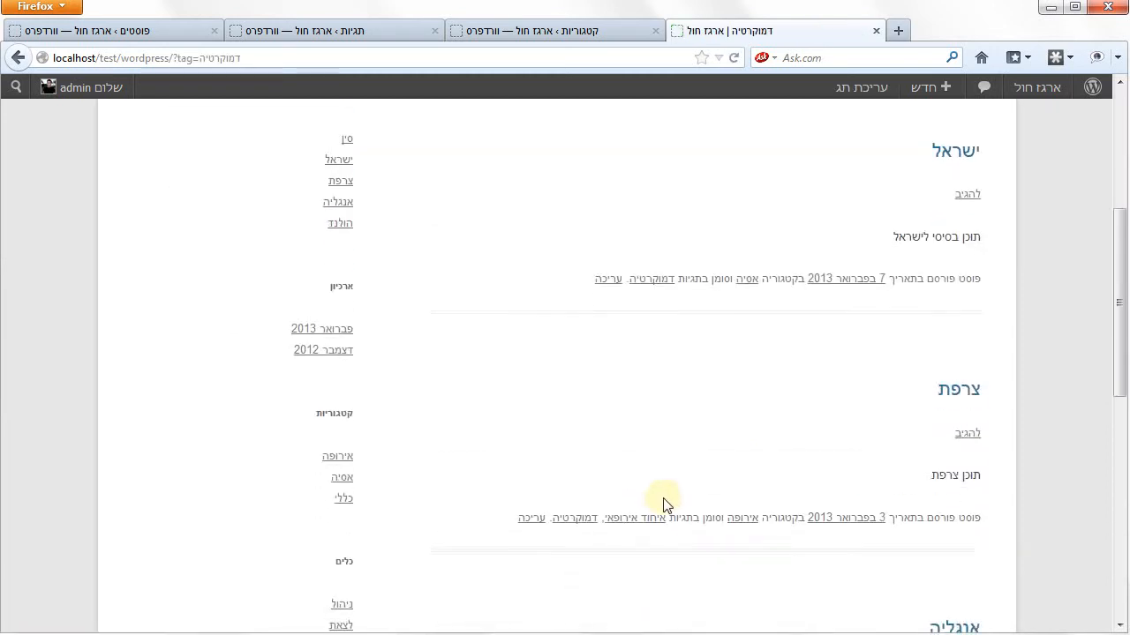
pyautogui.scroll(-5, 668, 497)
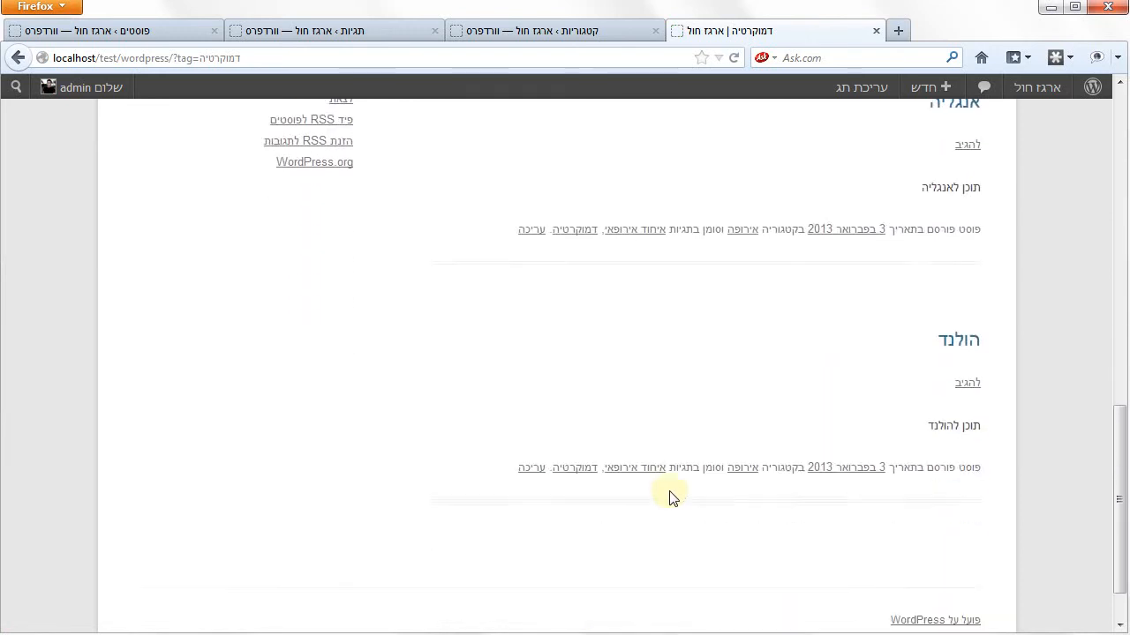
pyautogui.scroll(12, 671, 497)
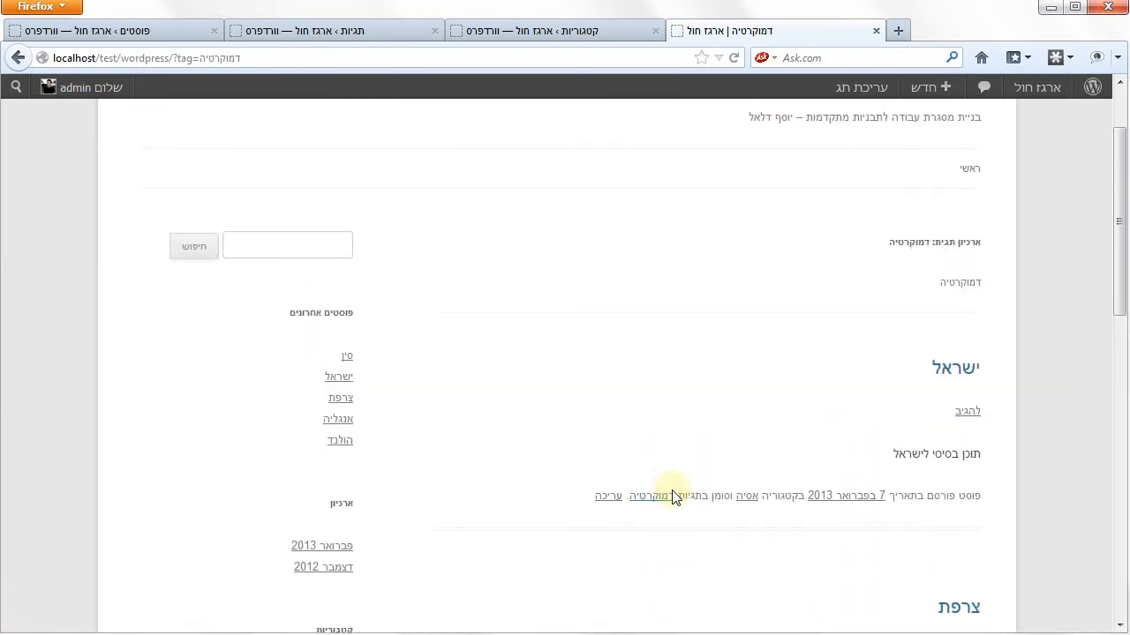
# - Open the אסיה category archive from the ישראל post and look through its posts
pyautogui.click(747, 402)
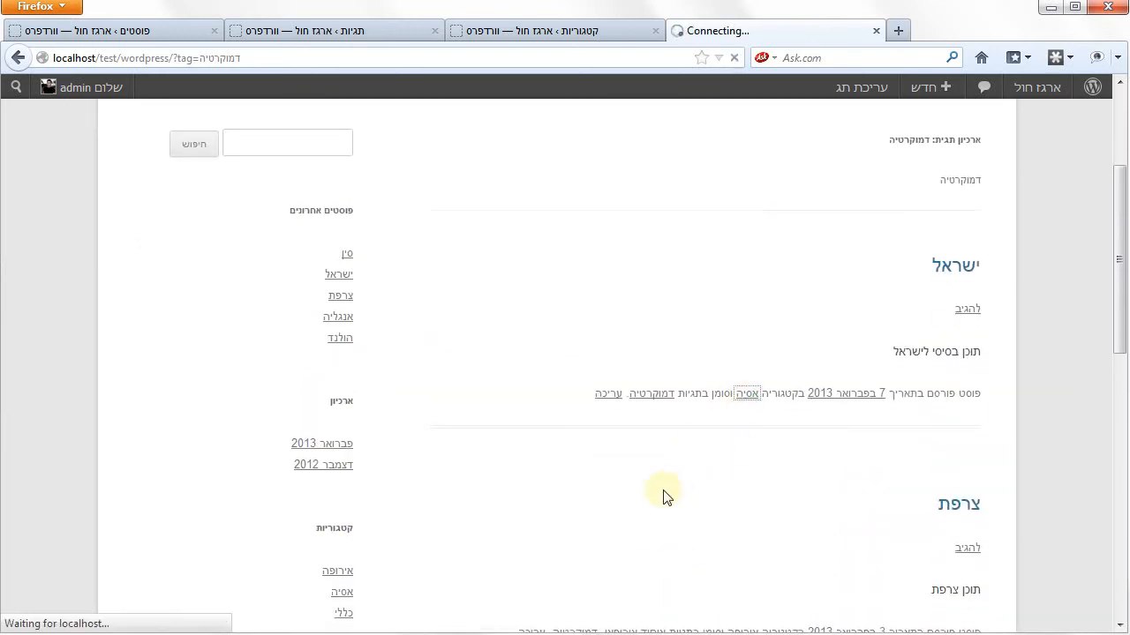
pyautogui.scroll(-10, 657, 474)
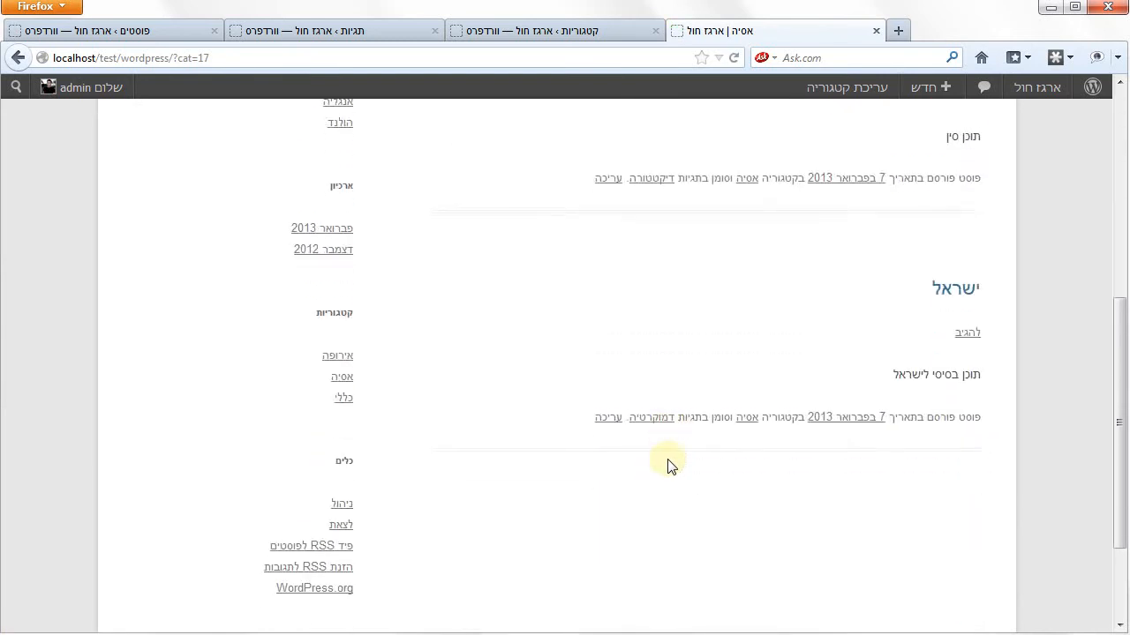
pyautogui.scroll(3, 668, 465)
pyautogui.scroll(3, 668, 465)
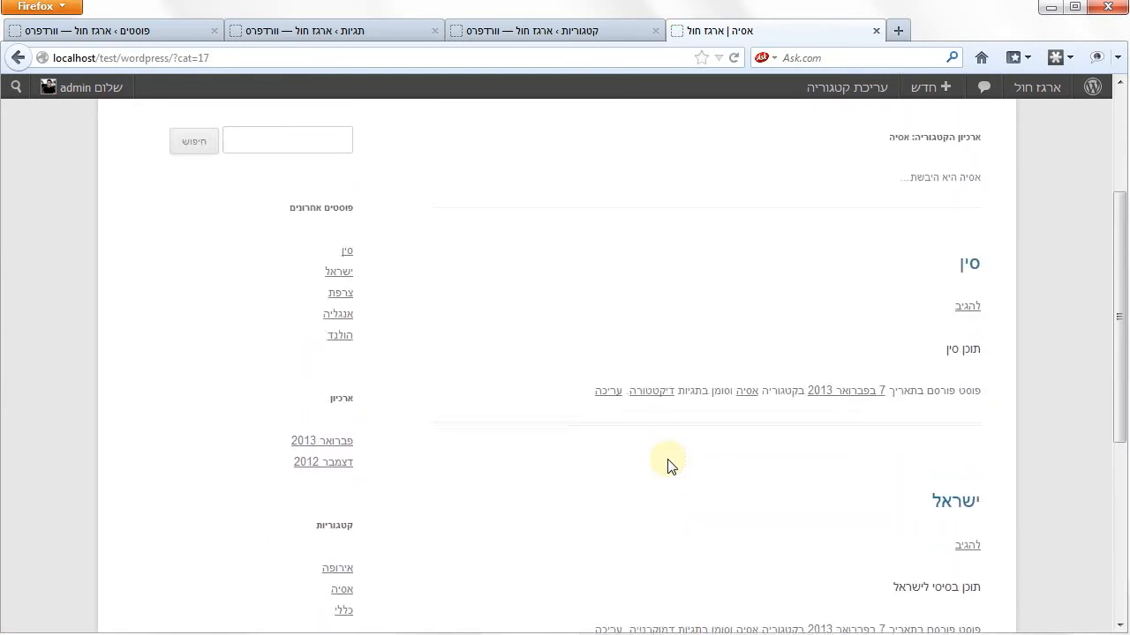
# - Open the דיקטטורה tag archive from the סין post and look through the whole page
pyautogui.click(649, 404)
pyautogui.scroll(-4, 882, 479)
pyautogui.scroll(-10, 658, 495)
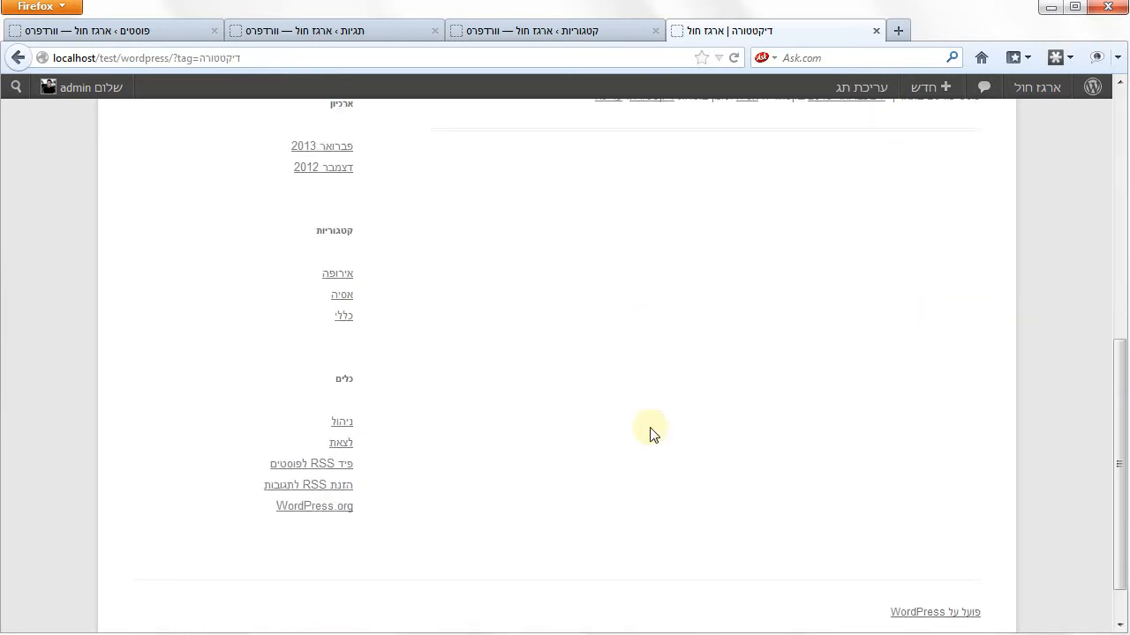
pyautogui.scroll(8, 655, 424)
# - Return to the אסיה category archive and view its posts again
pyautogui.click(738, 295)
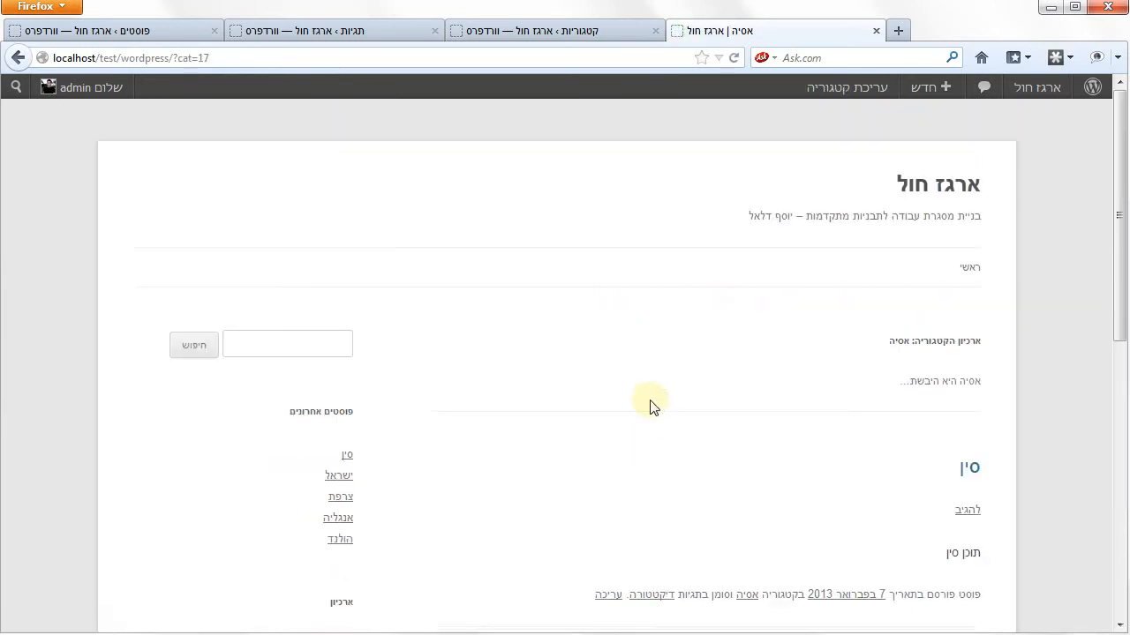
pyautogui.scroll(-2, 643, 441)
pyautogui.scroll(-2, 706, 441)
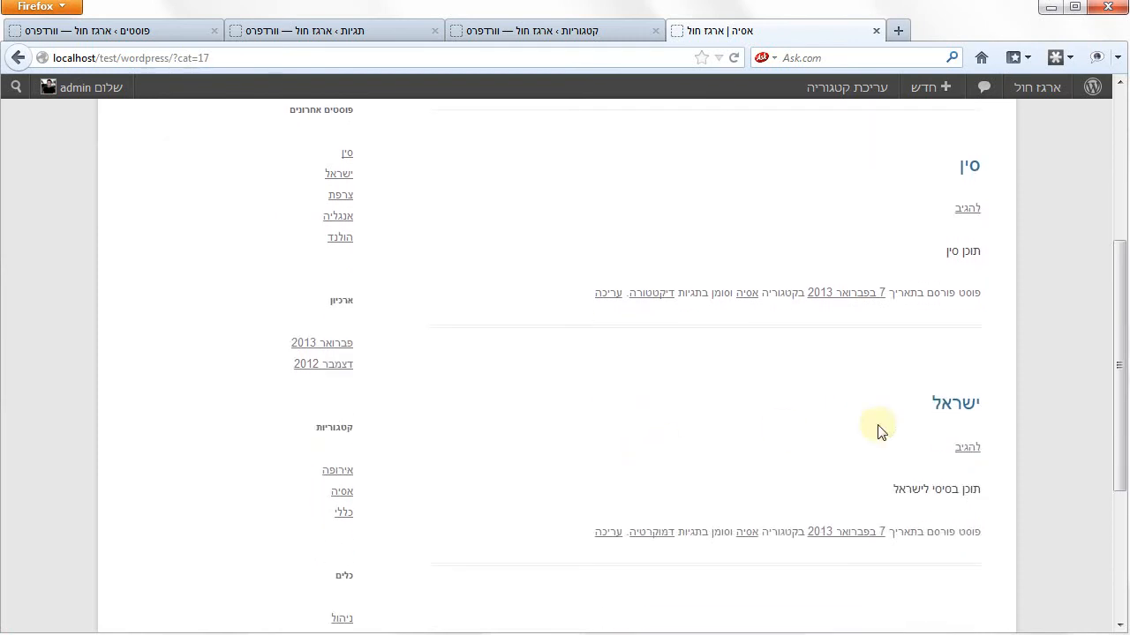
# - Open the דמוקרטיה tag archive again and examine the tags on the צרפת post
pyautogui.scroll(-1, 838, 468)
pyautogui.scroll(-1, 688, 494)
pyautogui.click(653, 433)
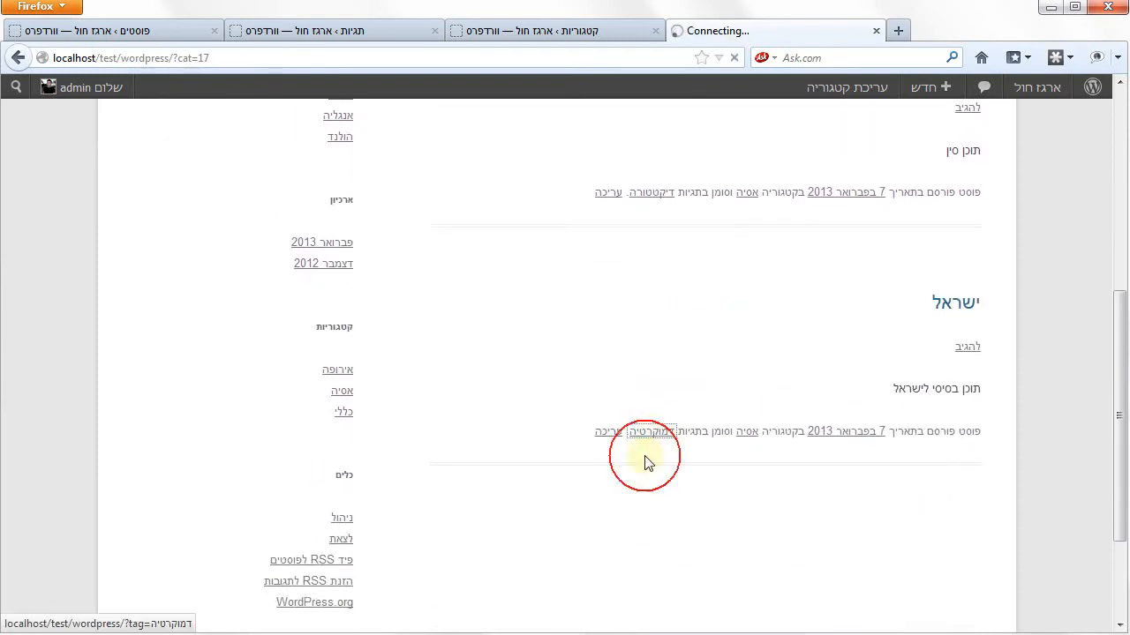
pyautogui.scroll(-5, 627, 503)
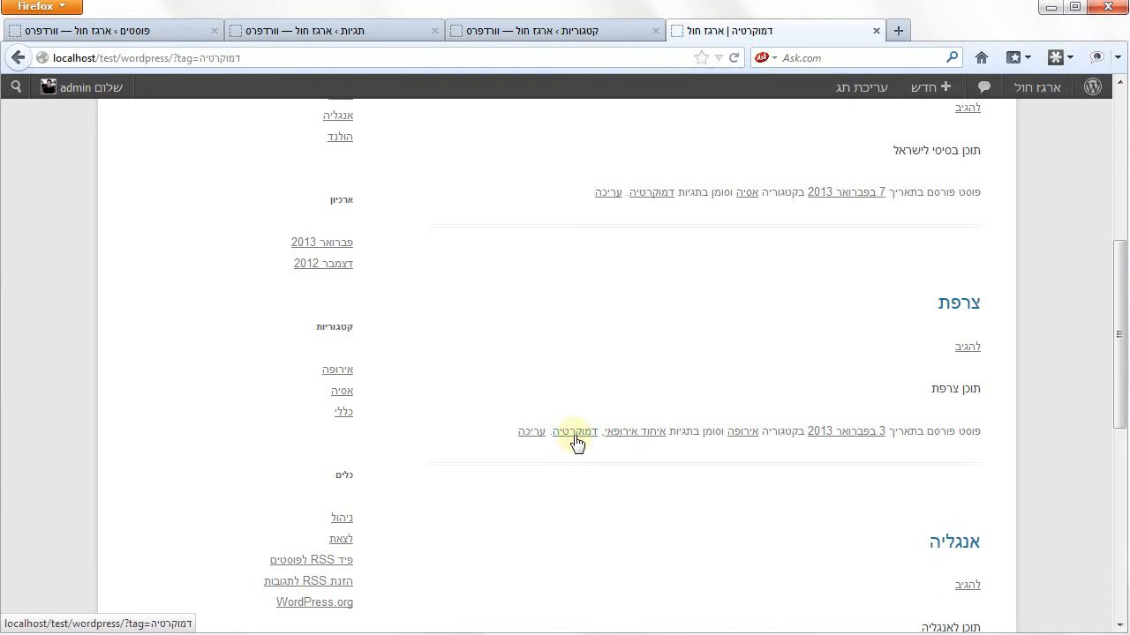
# - Open the איחוד אירופאי tag archive from the צרפת post and look through its posts
pyautogui.click(637, 432)
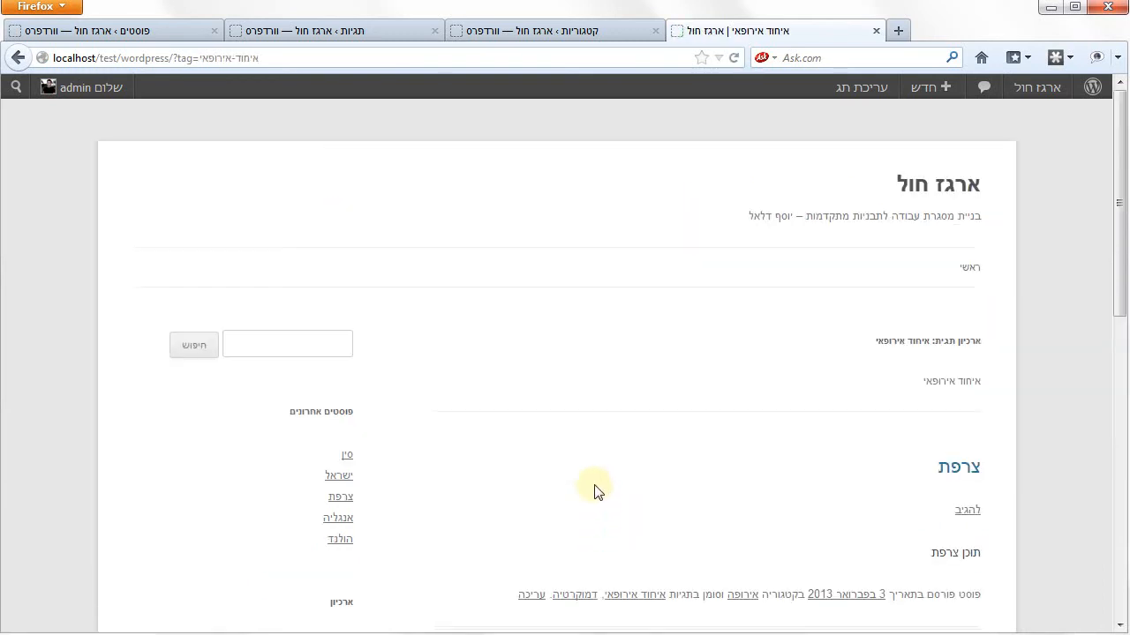
pyautogui.scroll(-10, 553, 496)
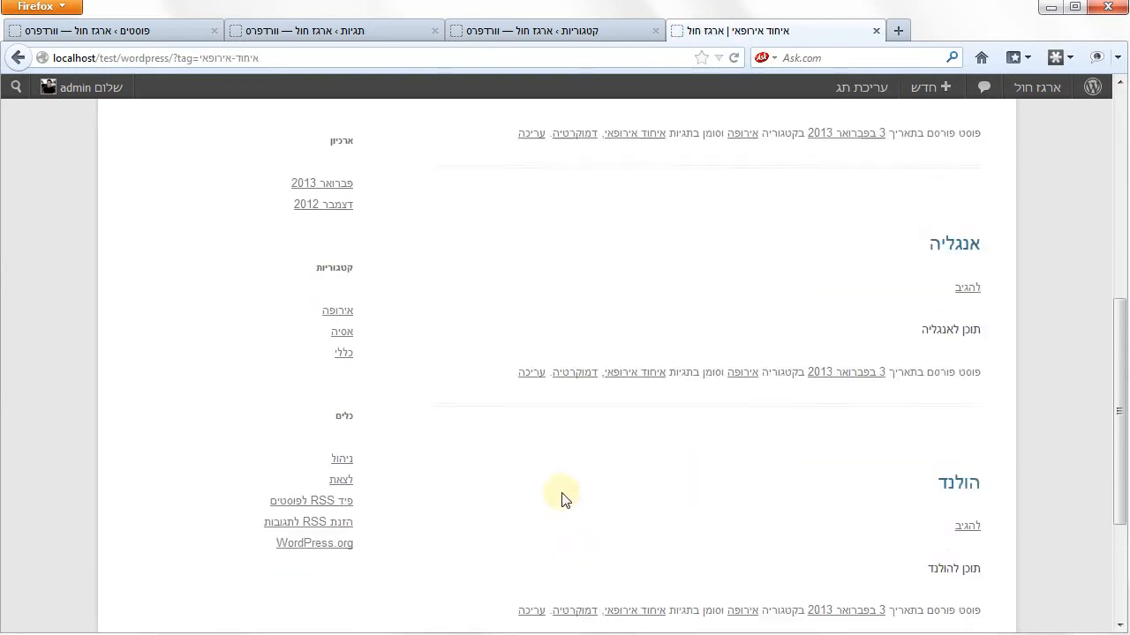
pyautogui.scroll(-3, 550, 474)
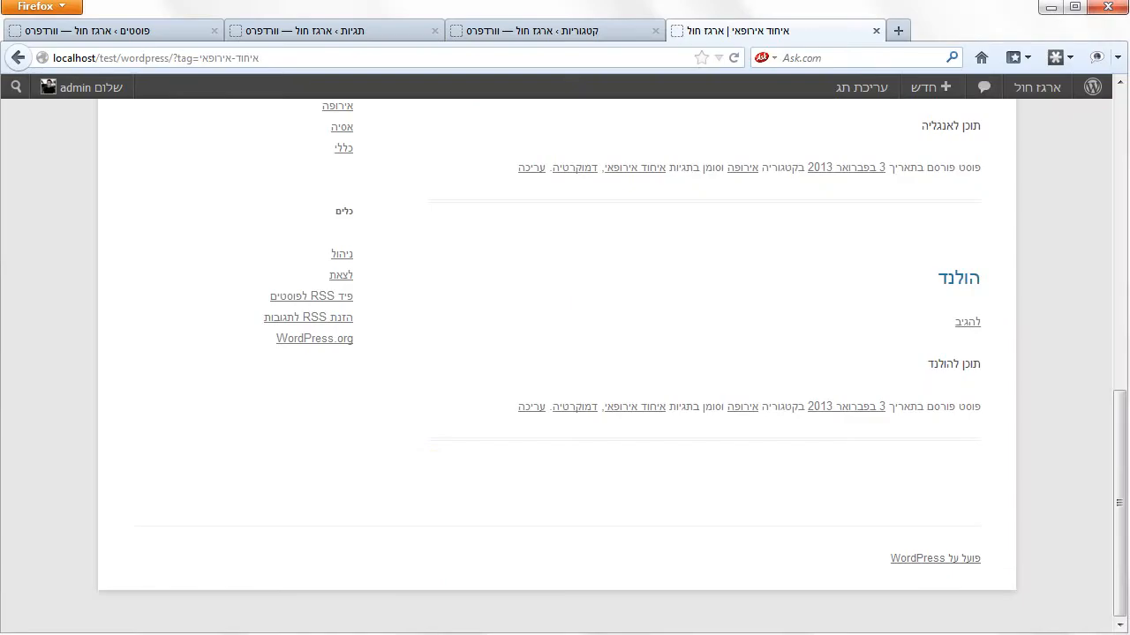
pyautogui.scroll(10, 432, 474)
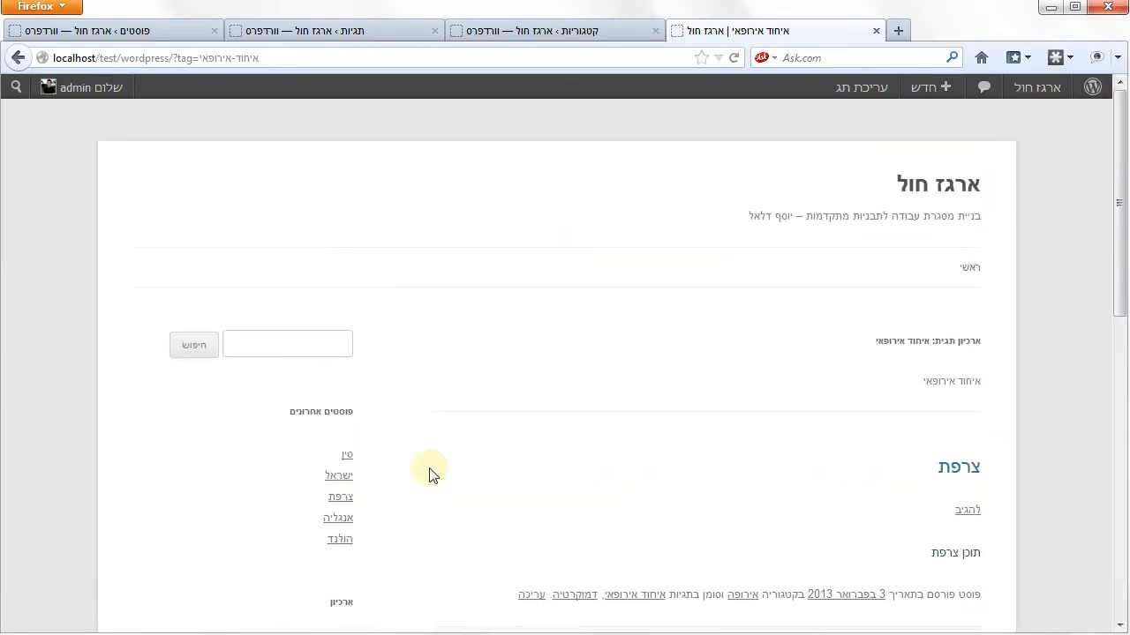
# - Switch to the WordPress admin and open the post categories page by way of the dashboard
pyautogui.click(558, 32)
pyautogui.click(1104, 125)
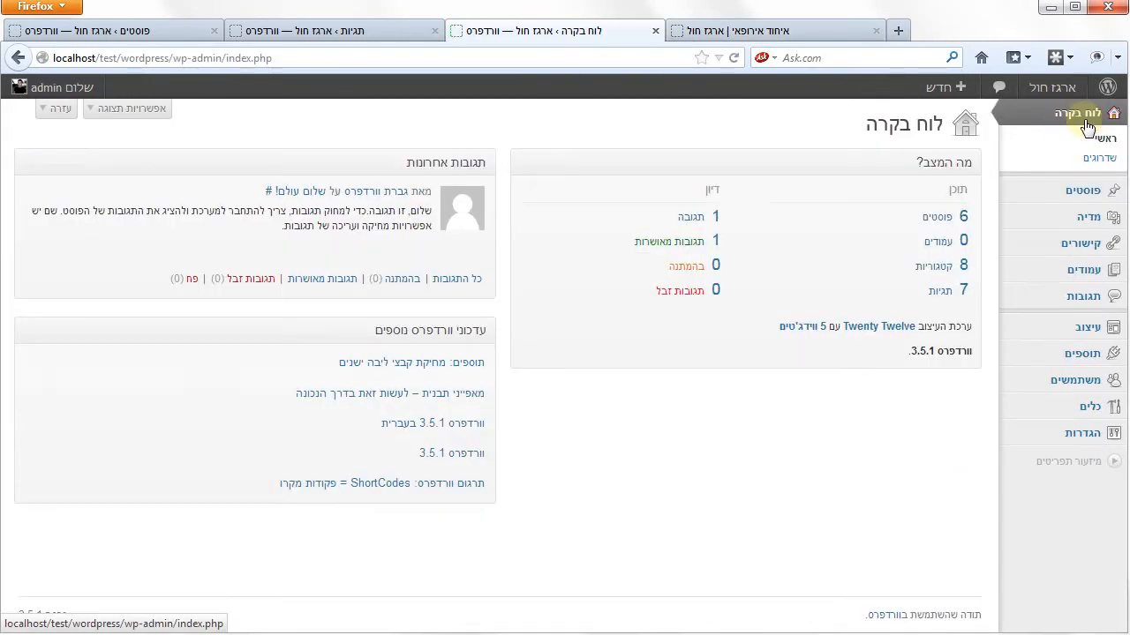
pyautogui.moveTo(1095, 193)
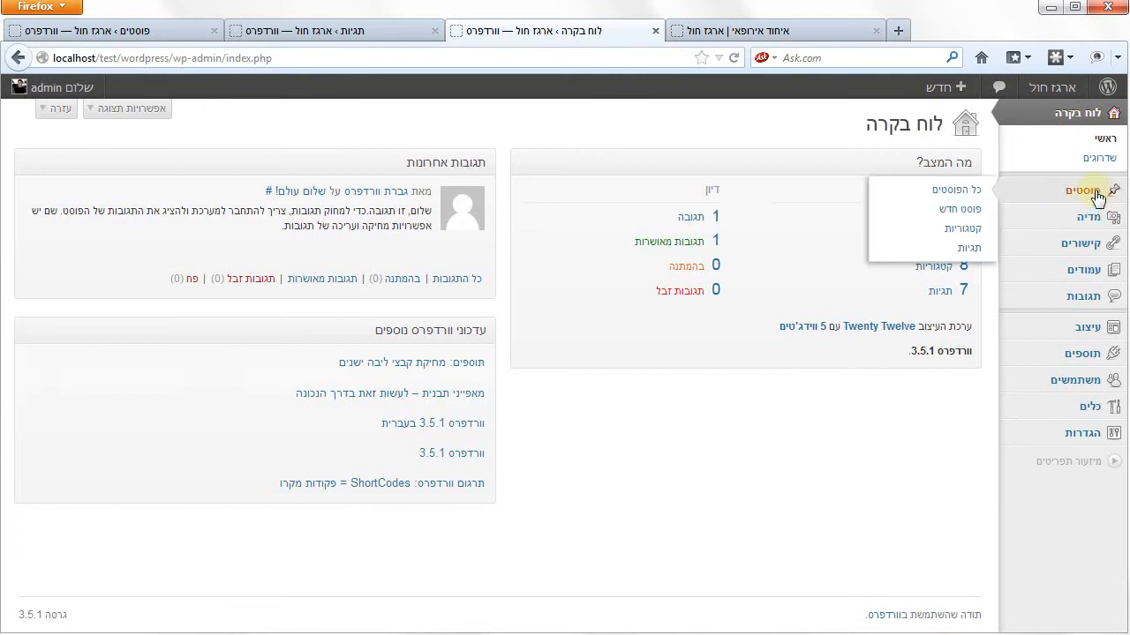
pyautogui.click(961, 239)
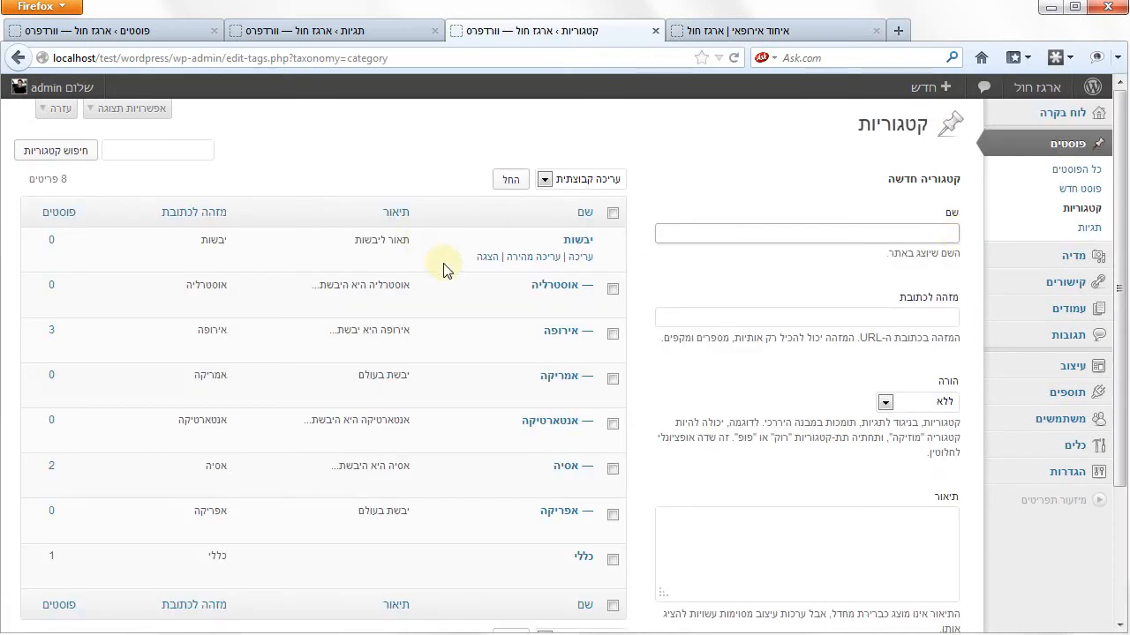
# - Review the existing categories and enter דוגמה as both the name and slug of a new category
pyautogui.scroll(-2, 444, 268)
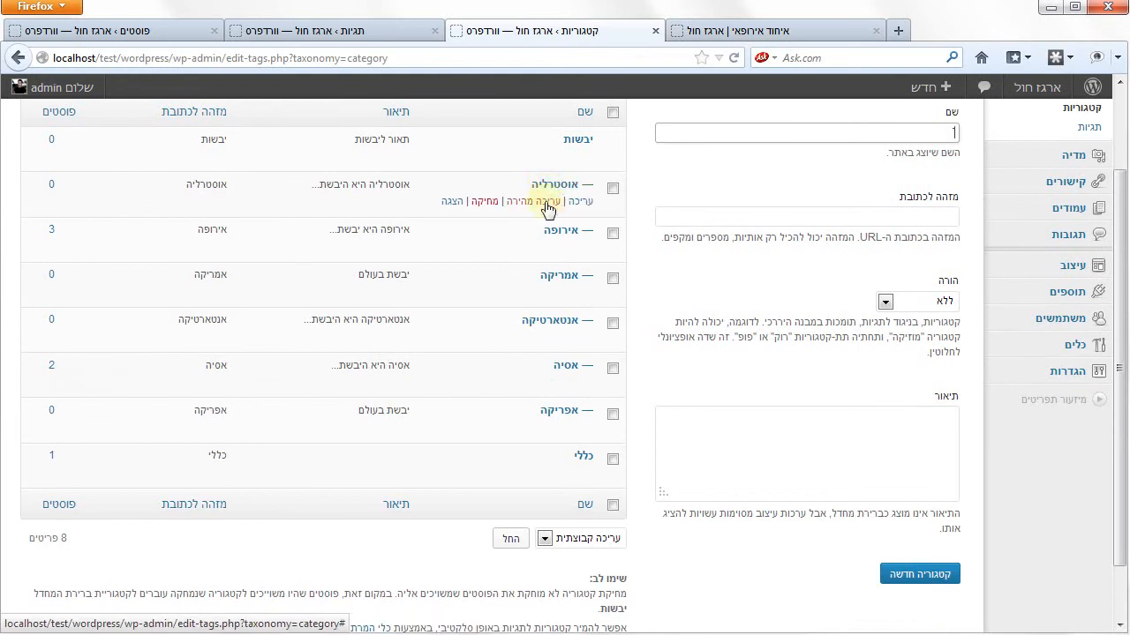
pyautogui.scroll(2, 547, 418)
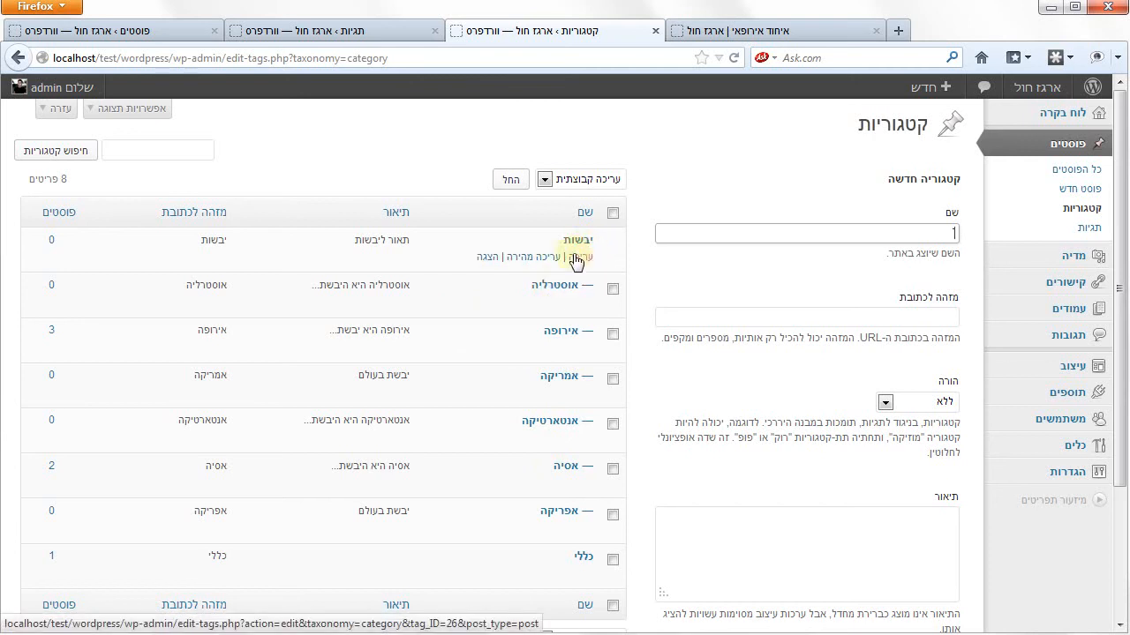
pyautogui.scroll(-2, 525, 379)
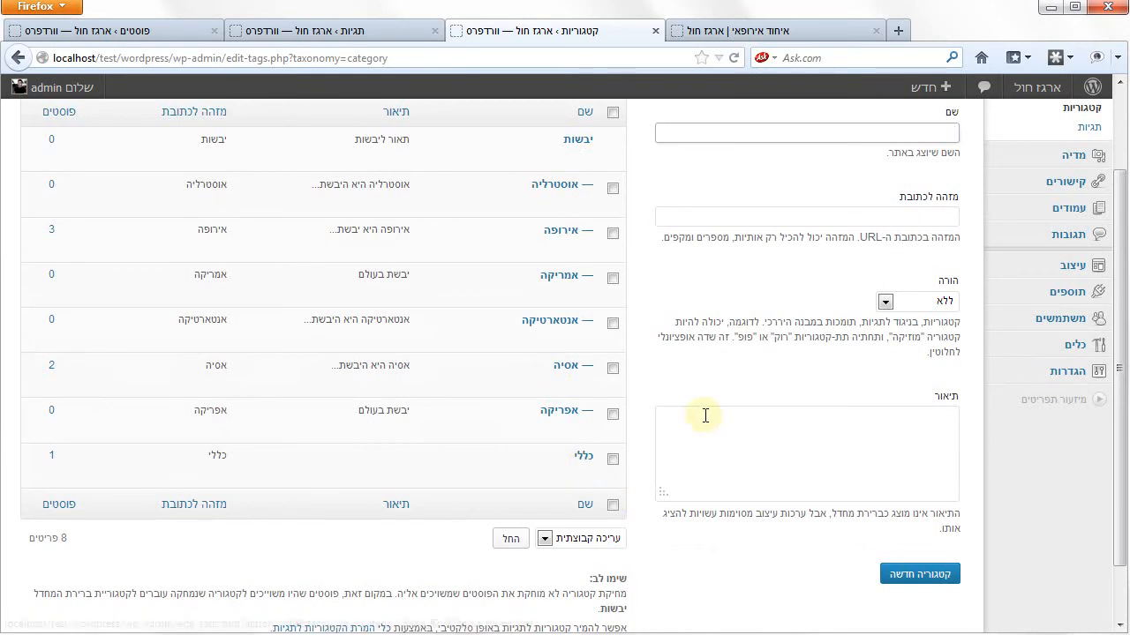
pyautogui.scroll(2, 846, 344)
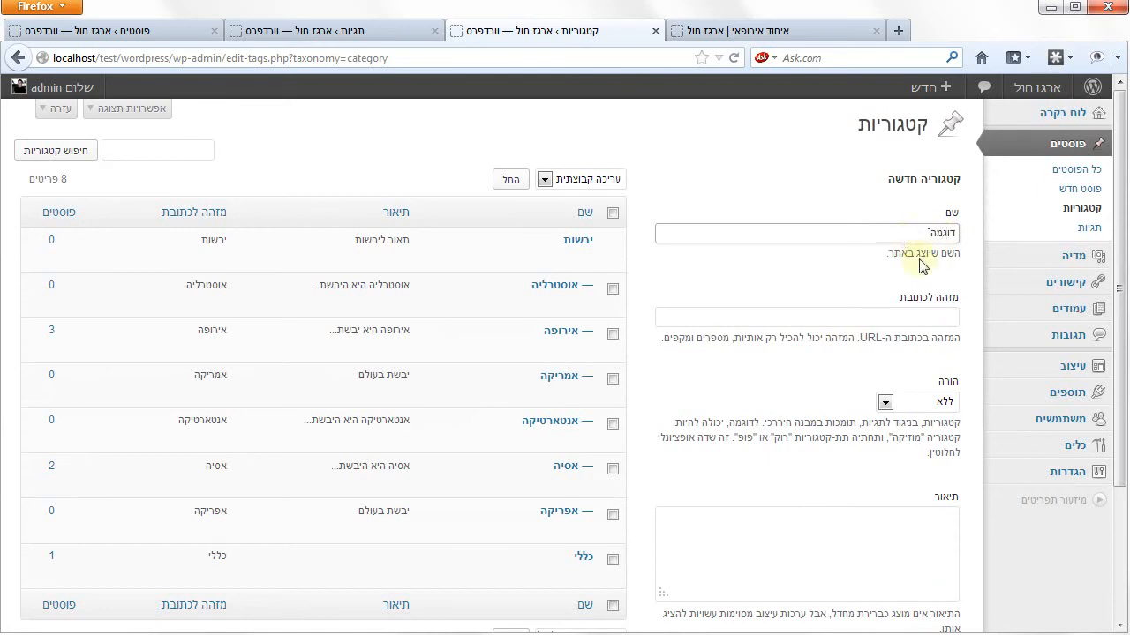
pyautogui.click(934, 312)
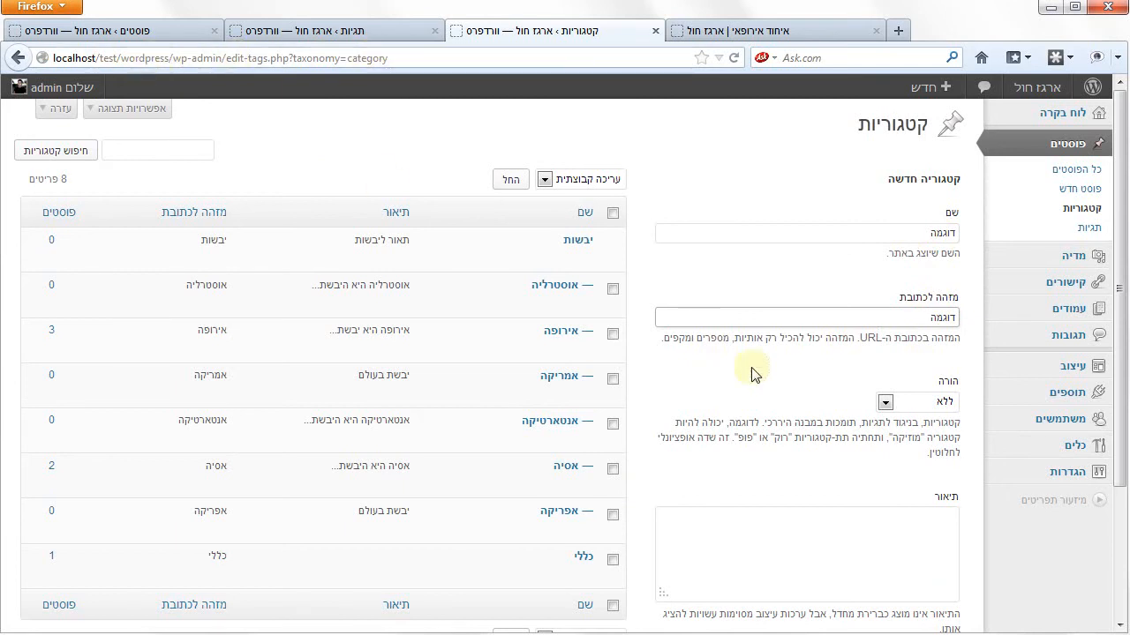
# - Enter תיאור לדוגמה as the new category's description
pyautogui.scroll(-3, 773, 402)
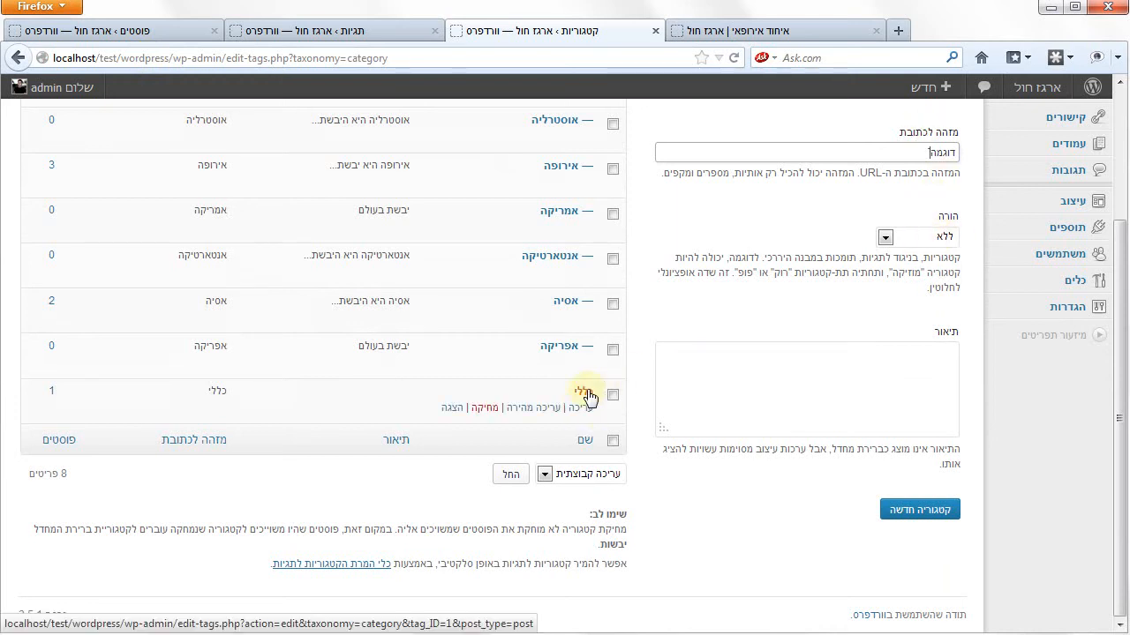
pyautogui.scroll(2, 589, 397)
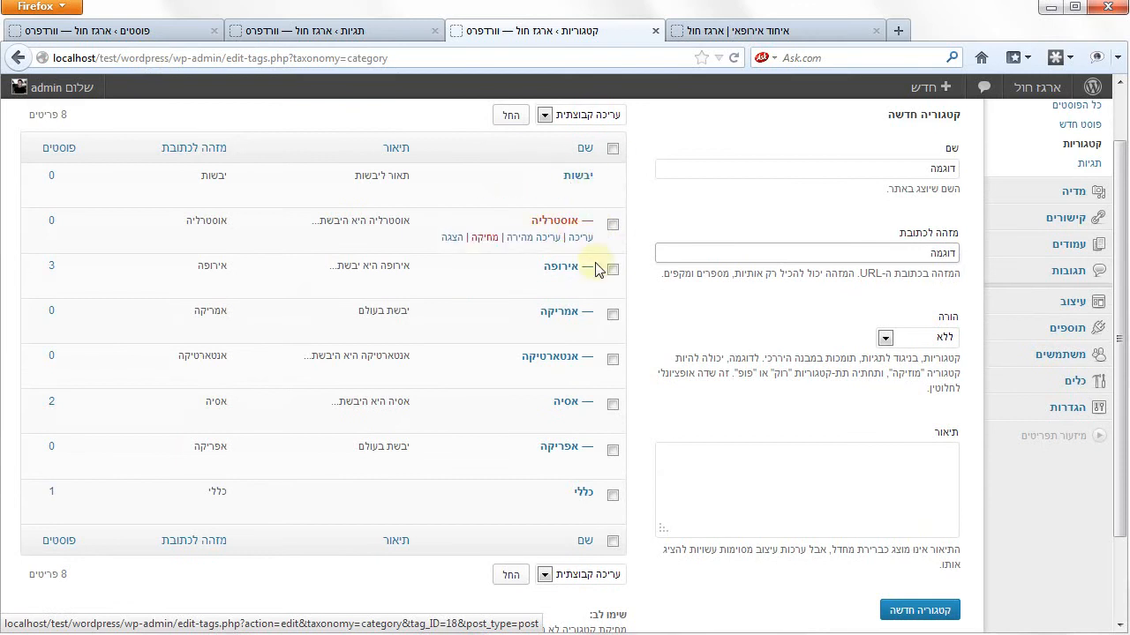
pyautogui.click(825, 469)
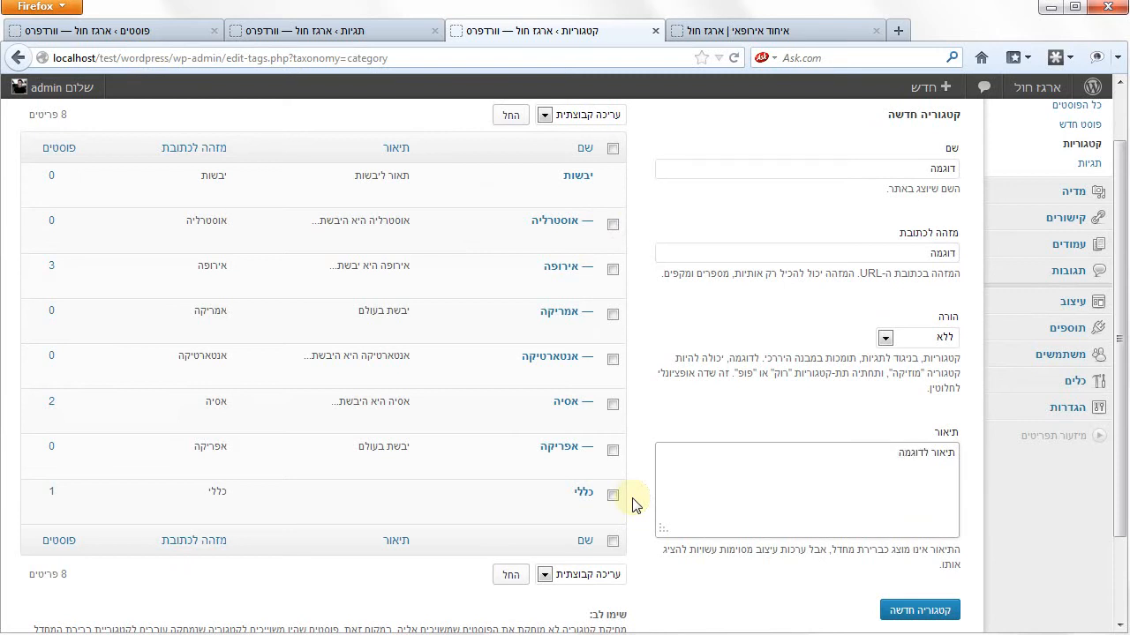
# - Add the filled-in דוגמה category to the category list
pyautogui.scroll(-2, 635, 512)
pyautogui.click(892, 611)
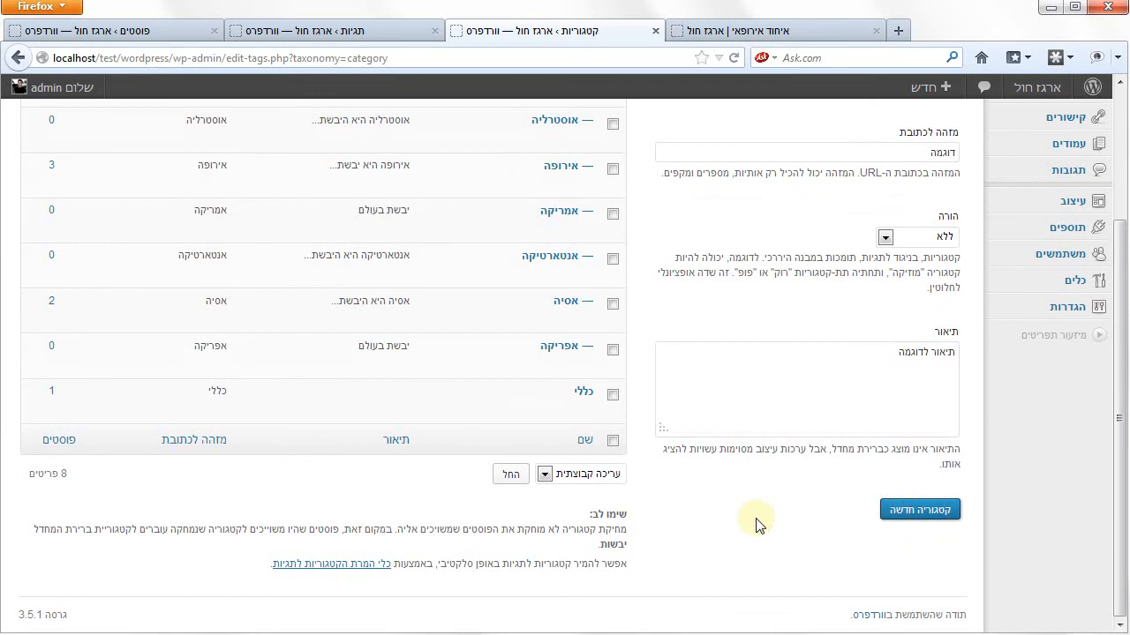
pyautogui.scroll(2, 586, 309)
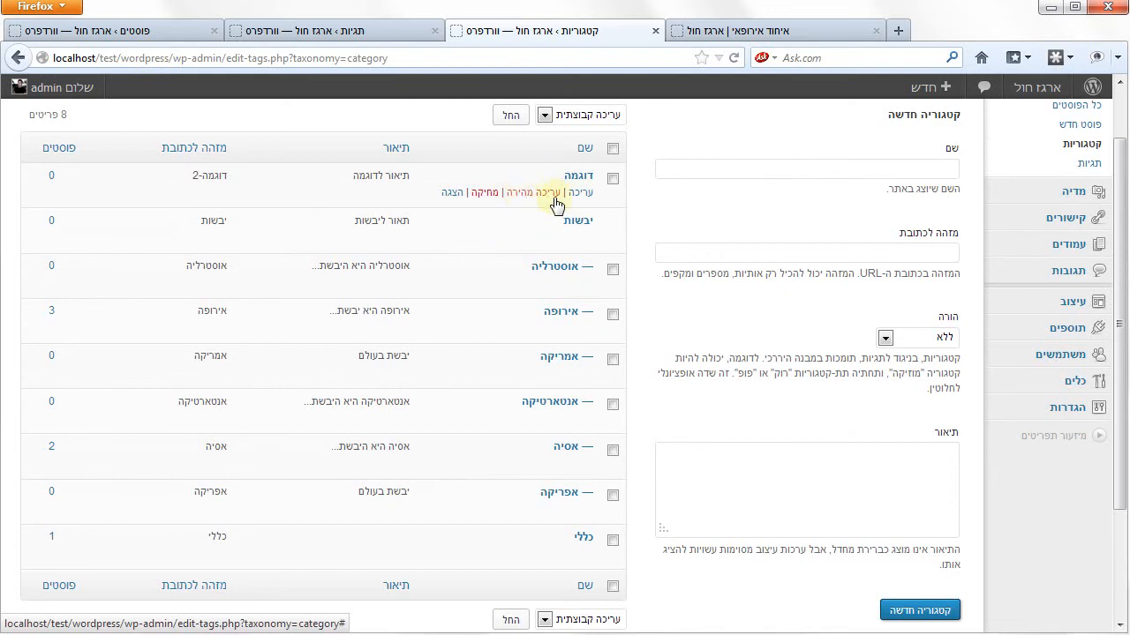
# - Examine the name and slug fields in the quick edit of the new דוגמה category and cancel it
pyautogui.click(521, 193)
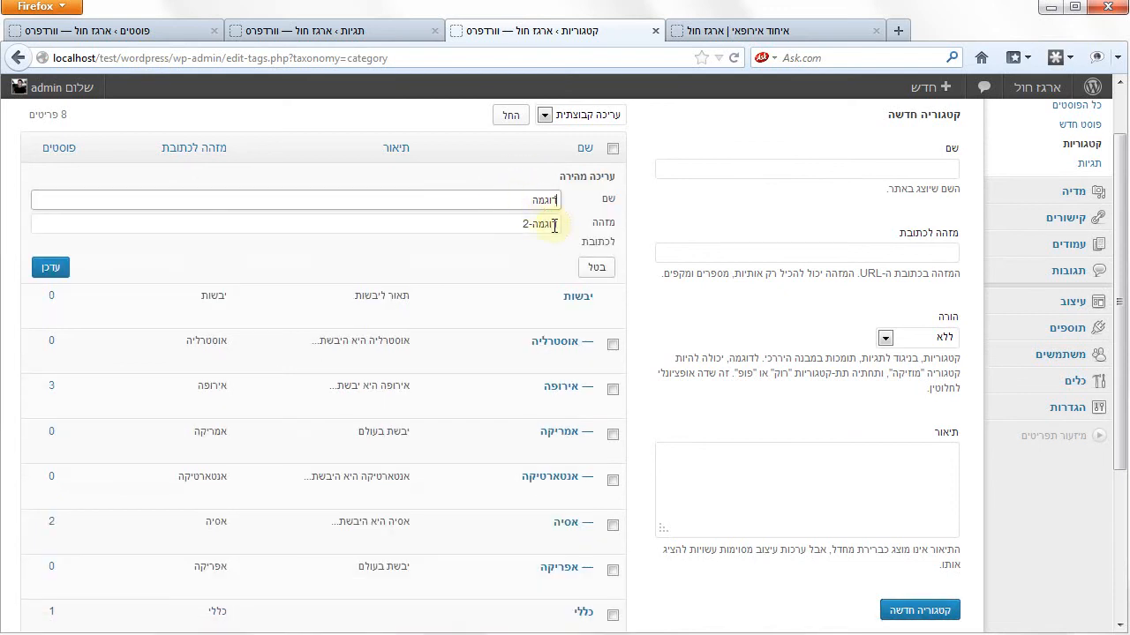
pyautogui.moveTo(532, 226); pyautogui.dragTo(521, 225)
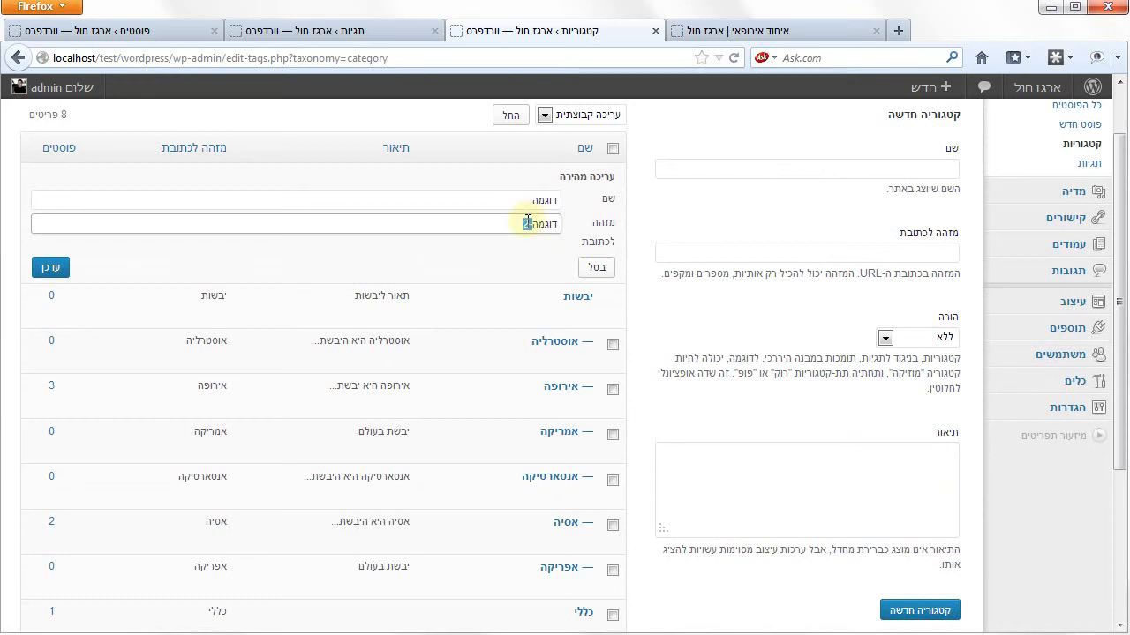
pyautogui.click(539, 202)
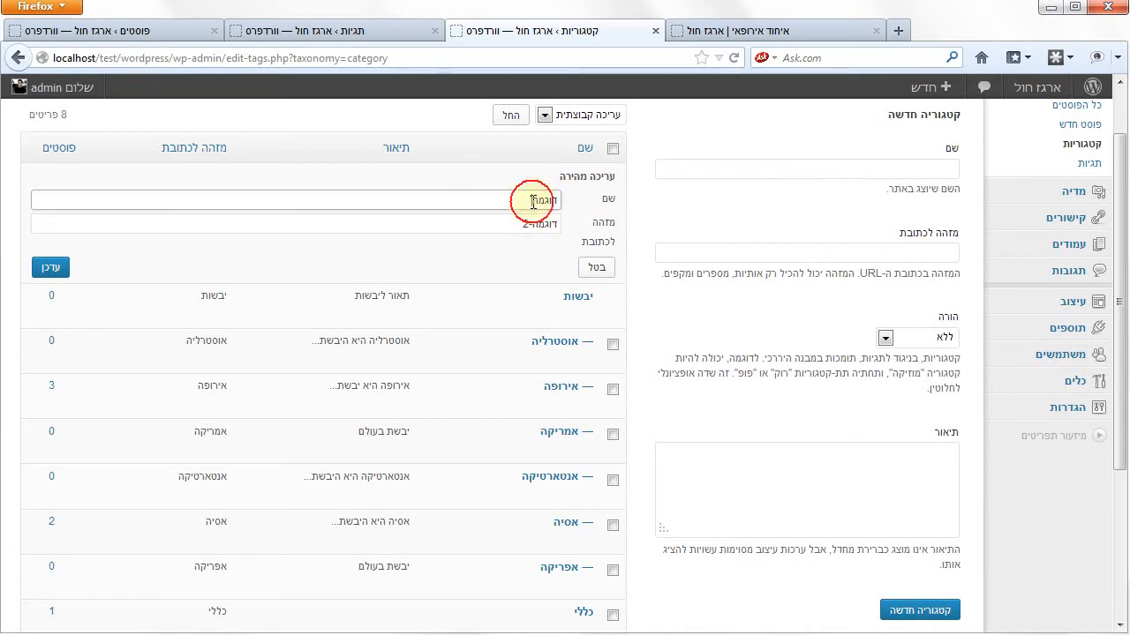
pyautogui.click(596, 267)
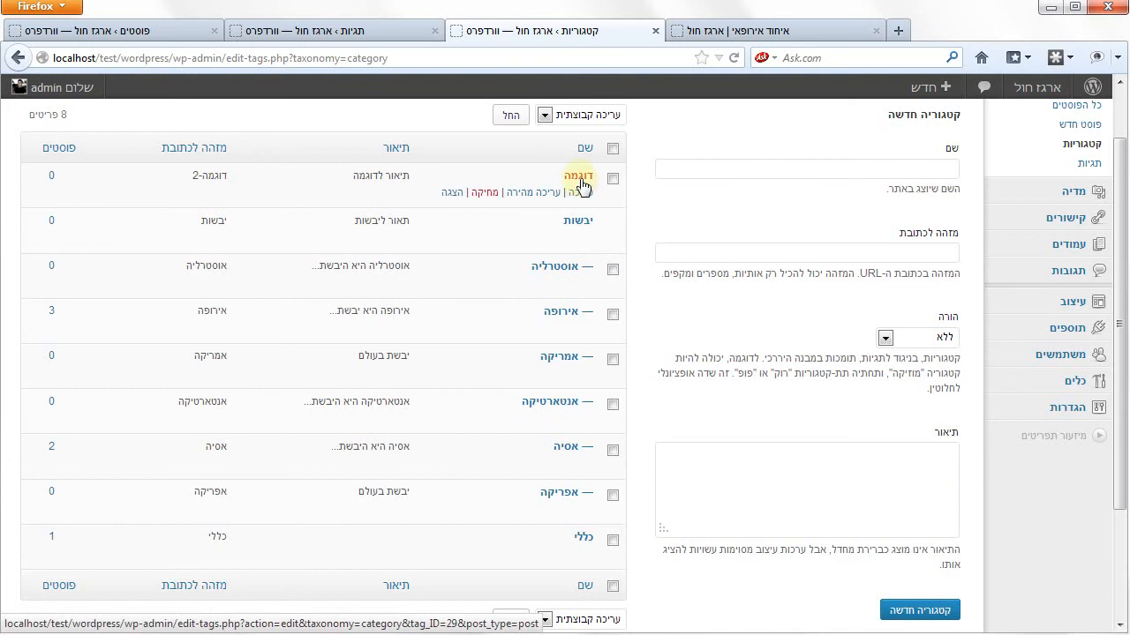
# - Edit the דוגמה category to set its parent to יבשות and update it
pyautogui.click(580, 193)
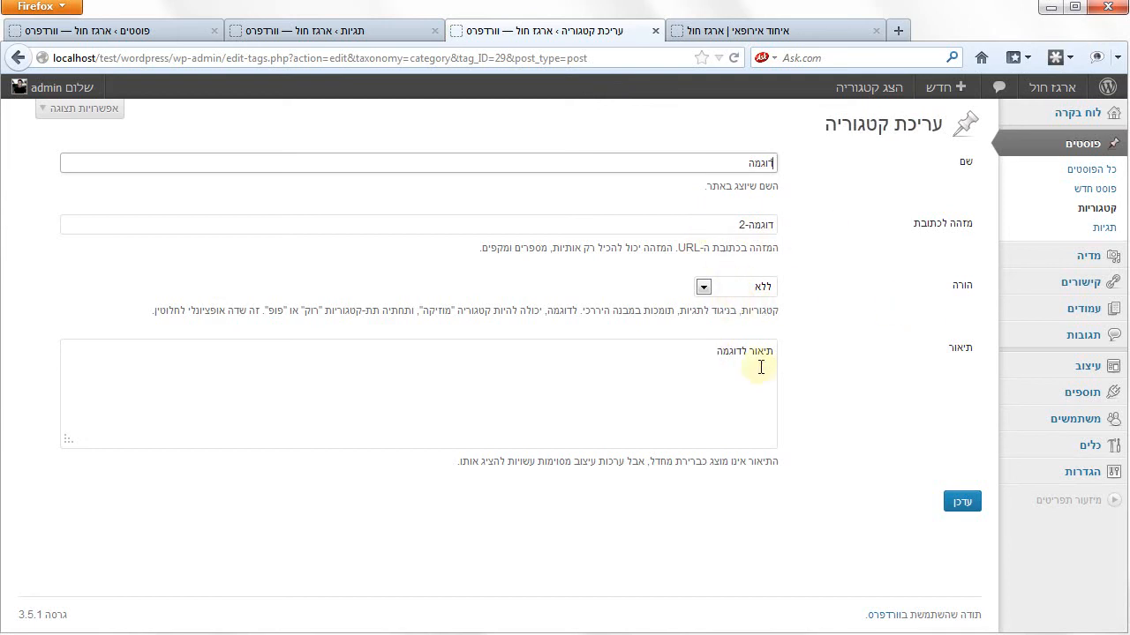
pyautogui.click(729, 291)
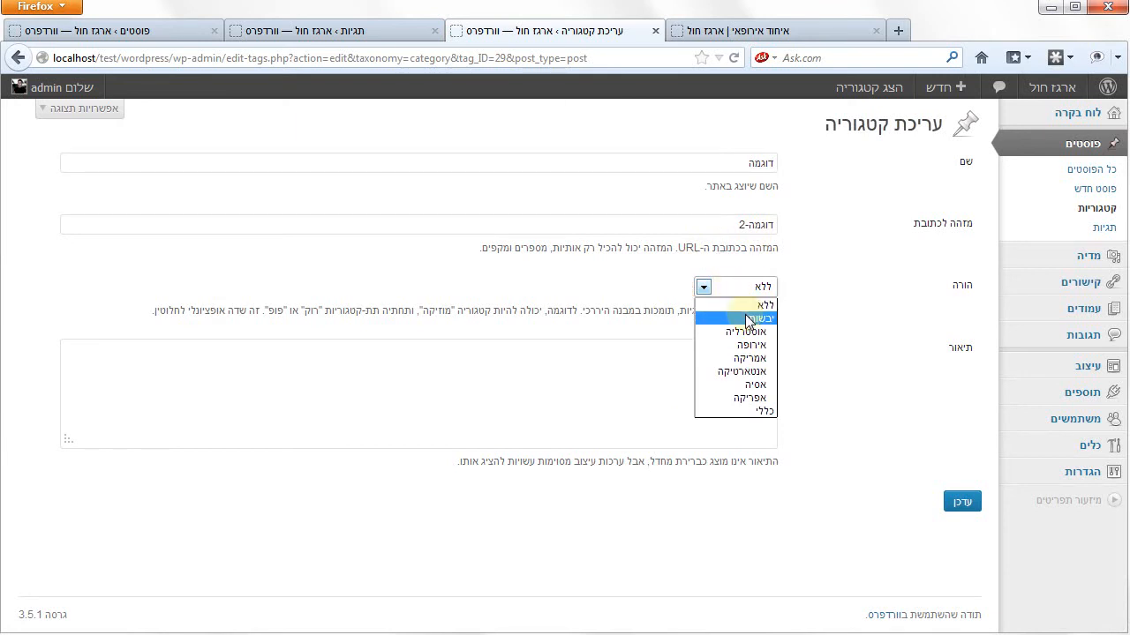
pyautogui.click(748, 318)
pyautogui.click(961, 501)
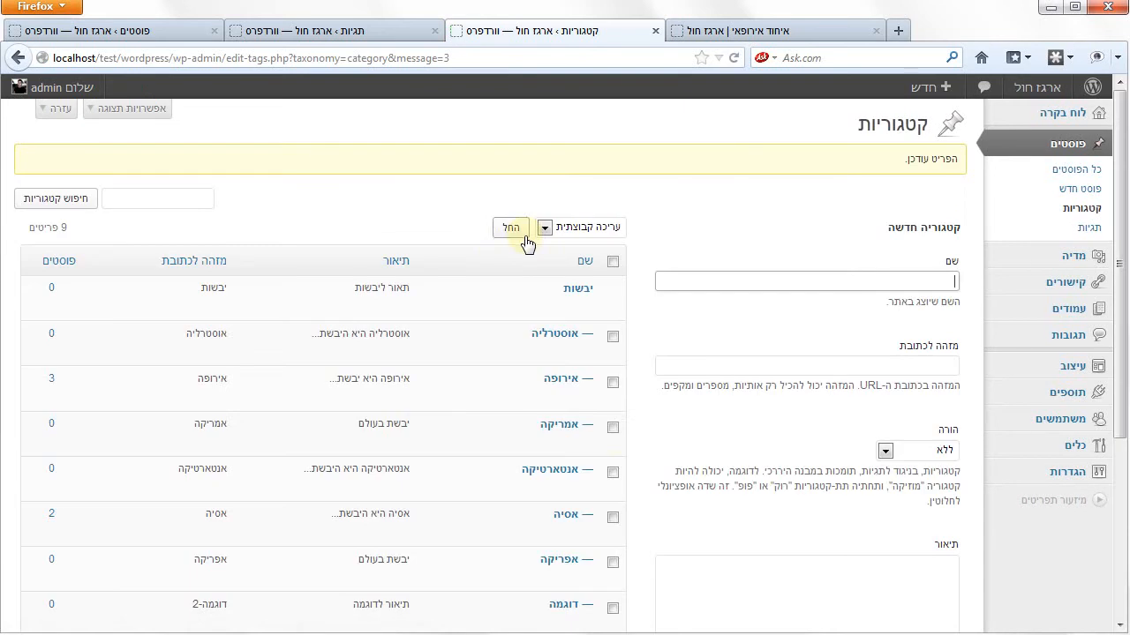
pyautogui.scroll(-2, 613, 415)
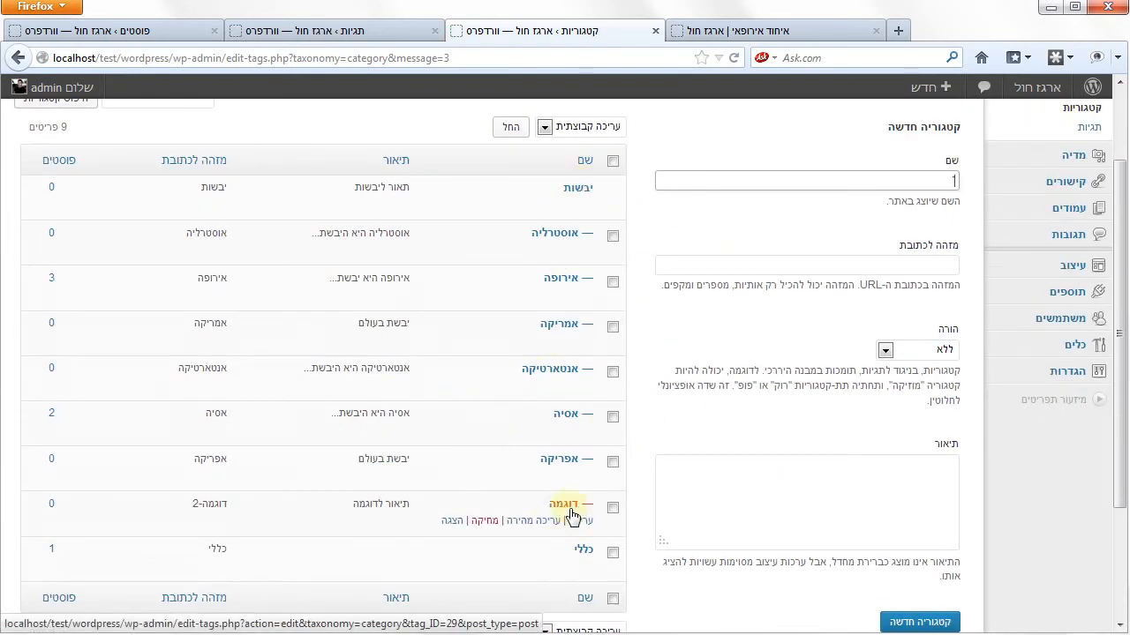
# - Delete the דוגמה category from the category list and confirm the deletion
pyautogui.scroll(-2, 565, 510)
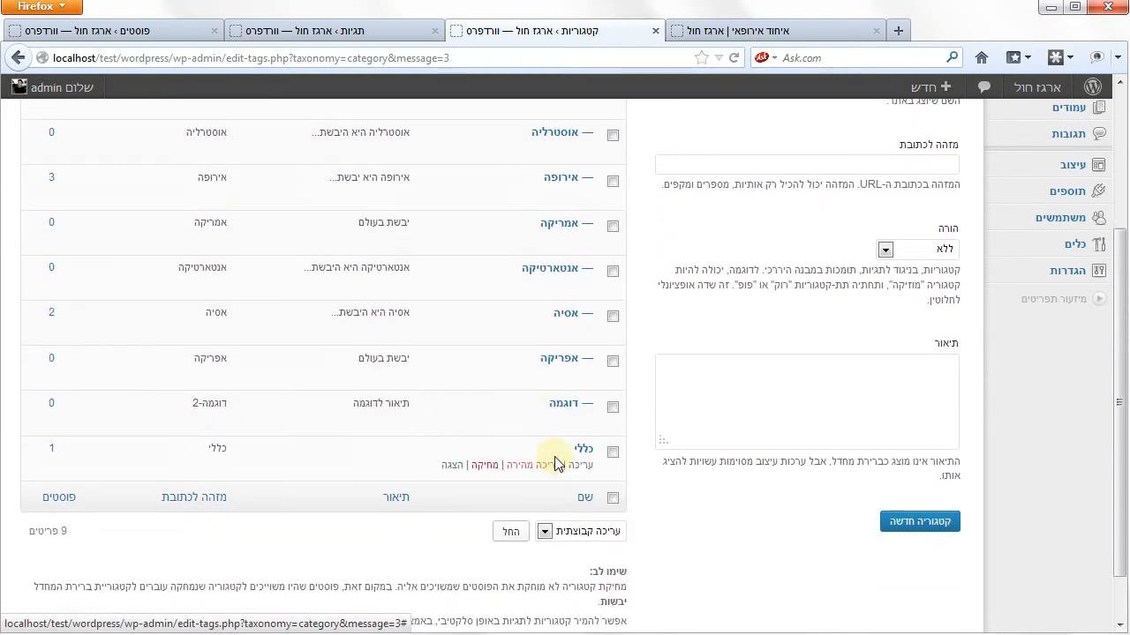
pyautogui.click(482, 421)
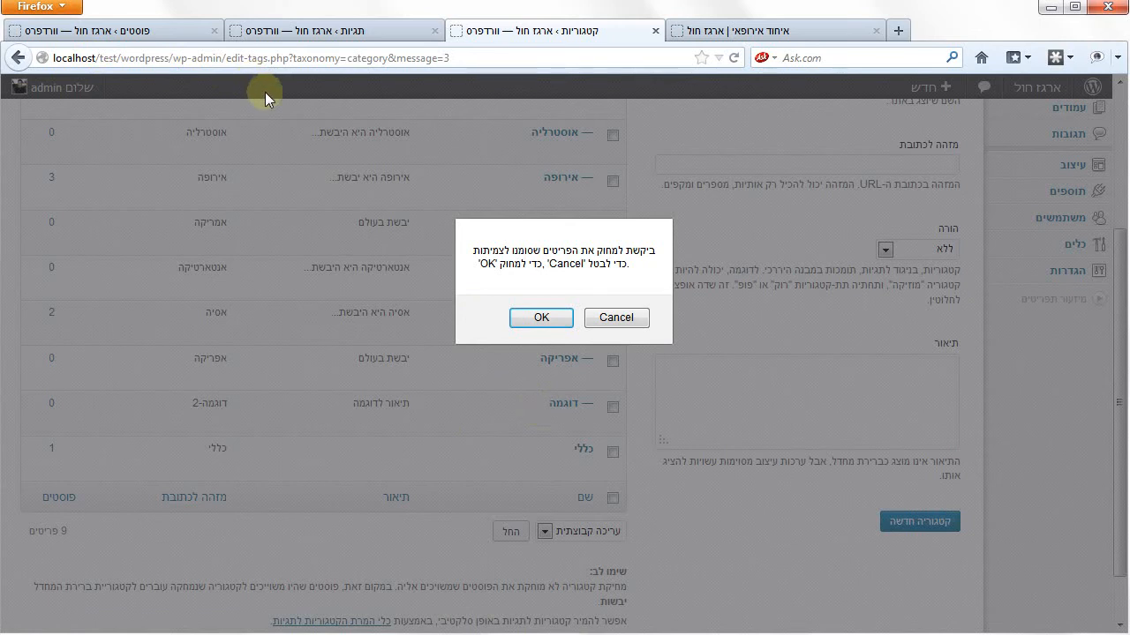
pyautogui.click(555, 327)
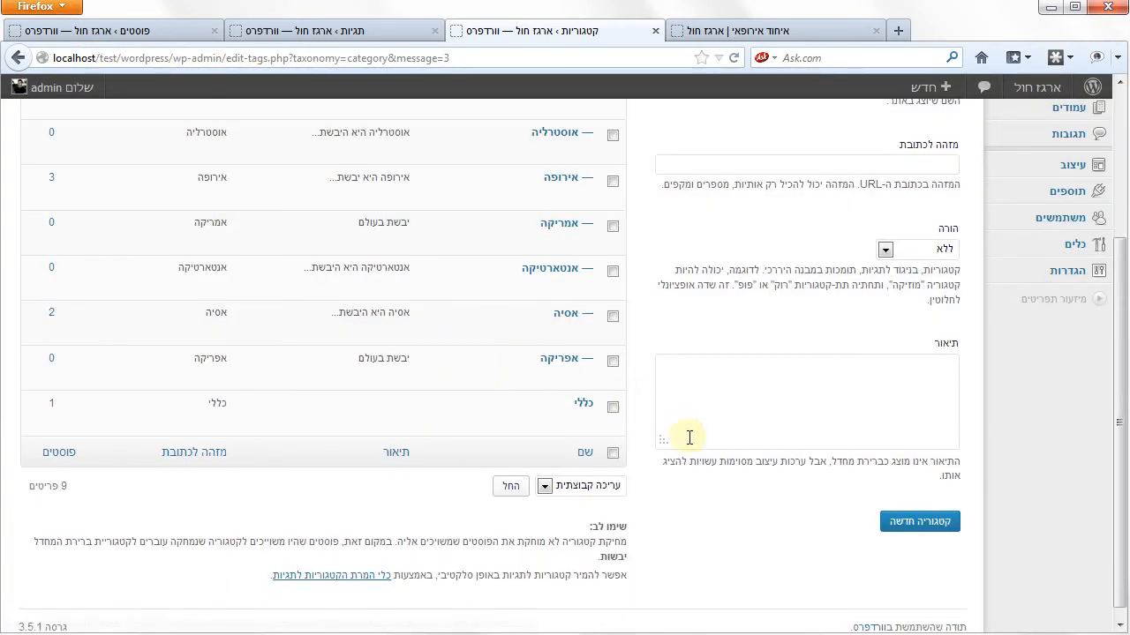
# - List the posts filed under the אירופה category and those filed under the אסיה category
pyautogui.scroll(2, 689, 494)
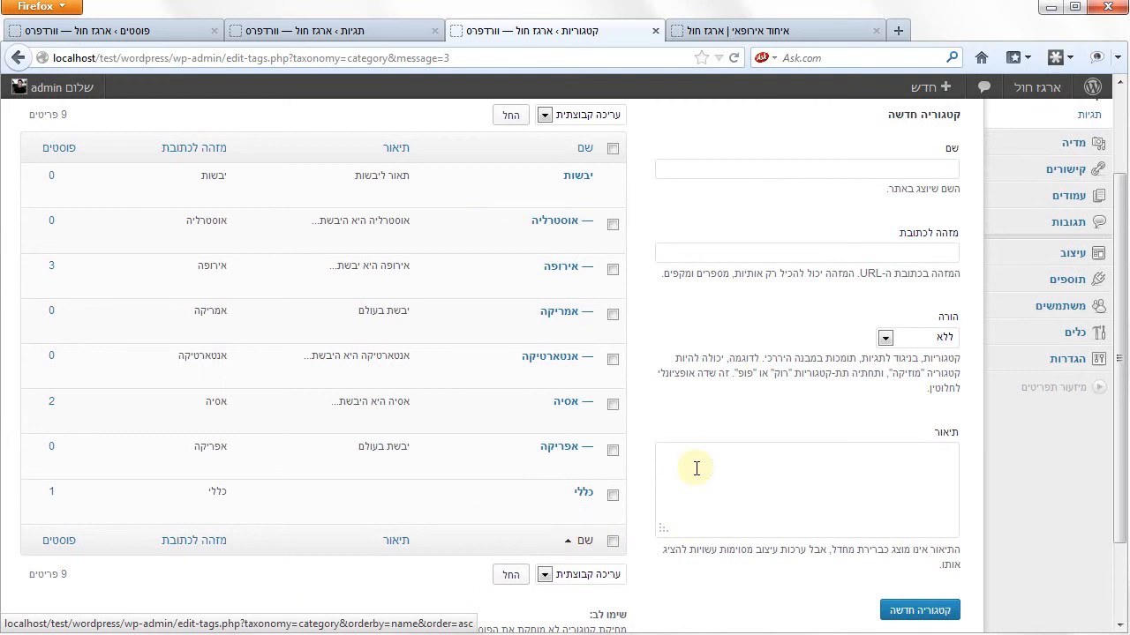
pyautogui.scroll(3, 773, 309)
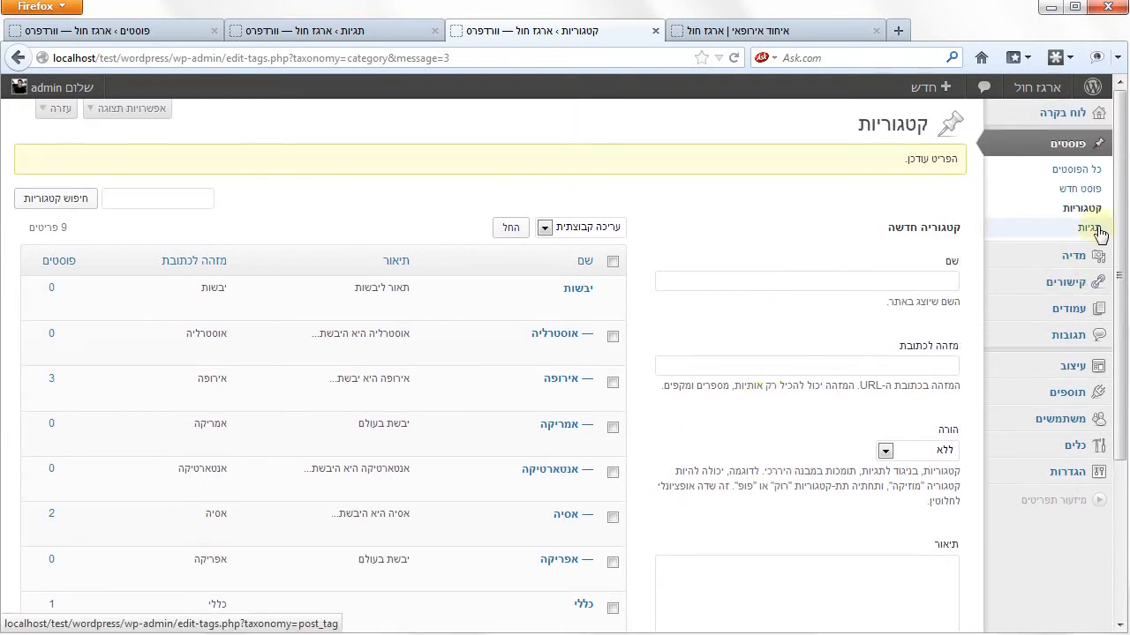
pyautogui.scroll(-2, 658, 282)
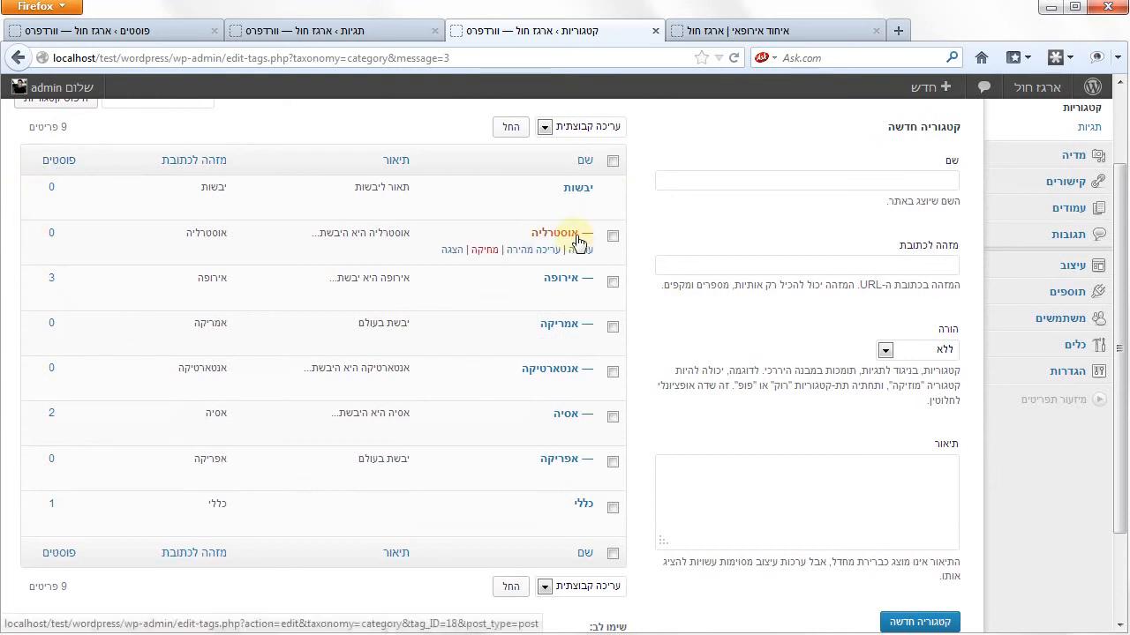
pyautogui.click(52, 282)
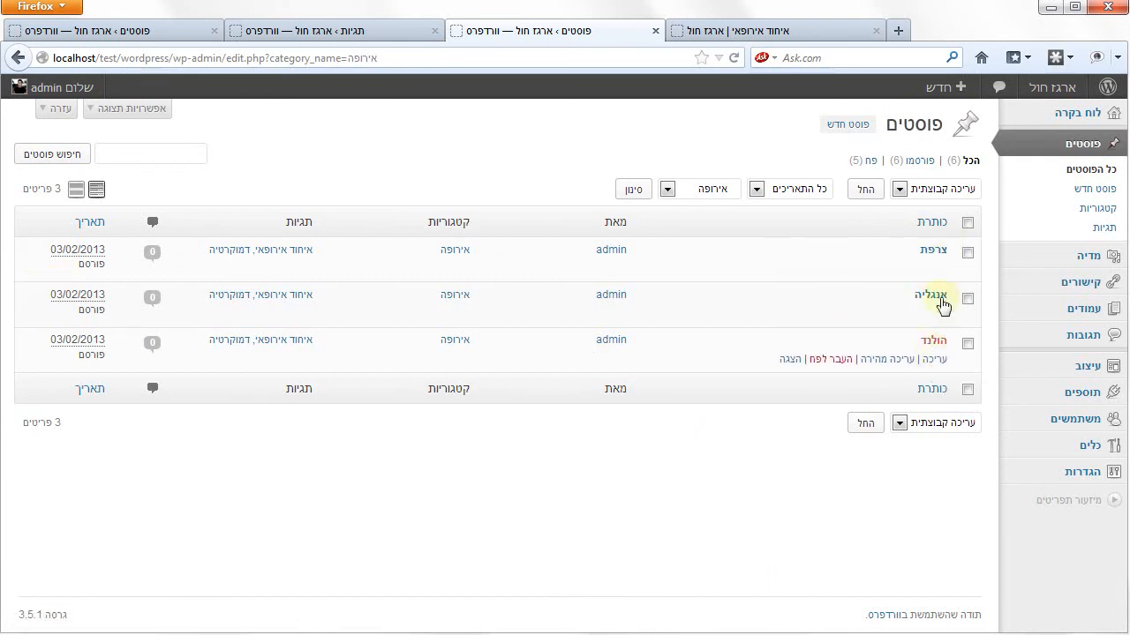
pyautogui.click(18, 57)
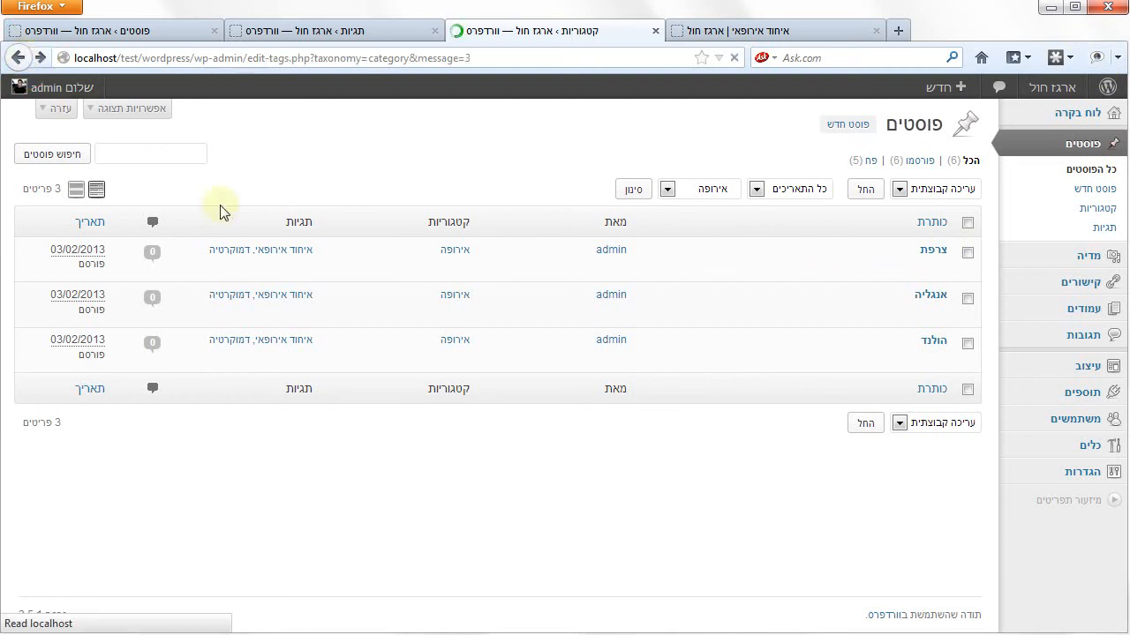
pyautogui.scroll(-2, 392, 247)
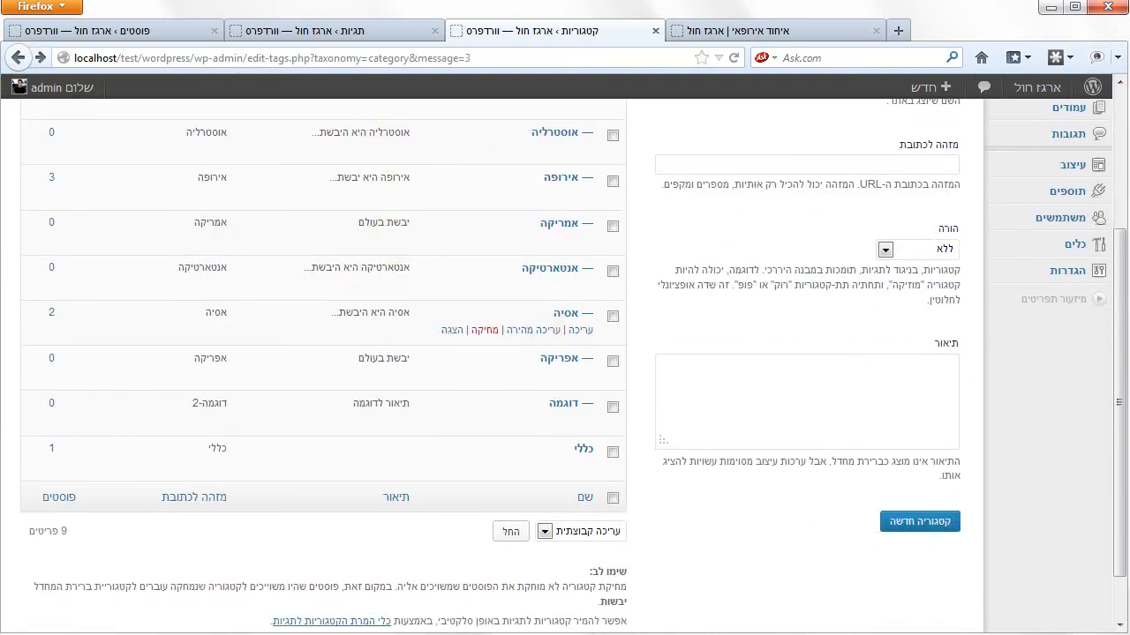
pyautogui.click(53, 316)
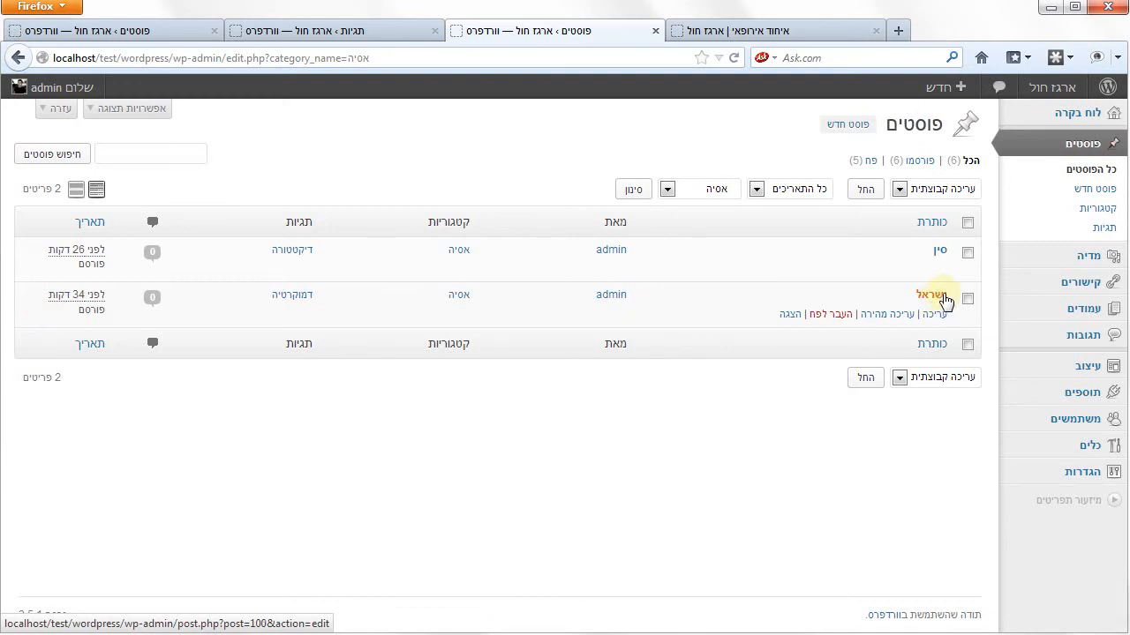
# - On the post tags page, add a tag with name and slug דוגמה and description תאור תג דוגמה
pyautogui.click(1107, 231)
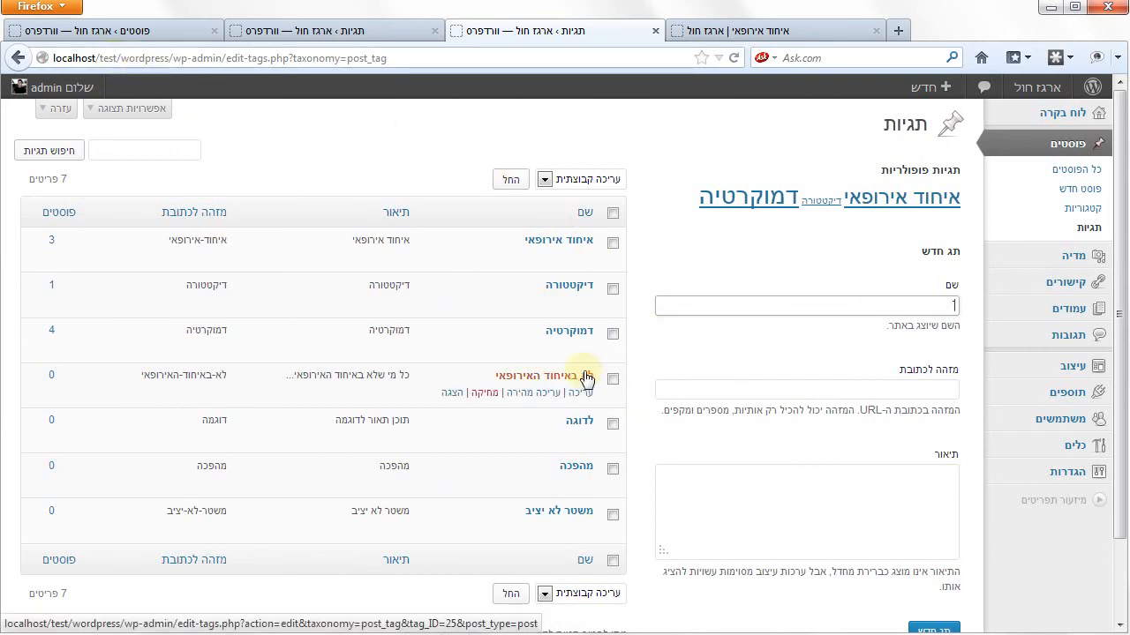
pyautogui.scroll(-2, 795, 309)
pyautogui.click(759, 260)
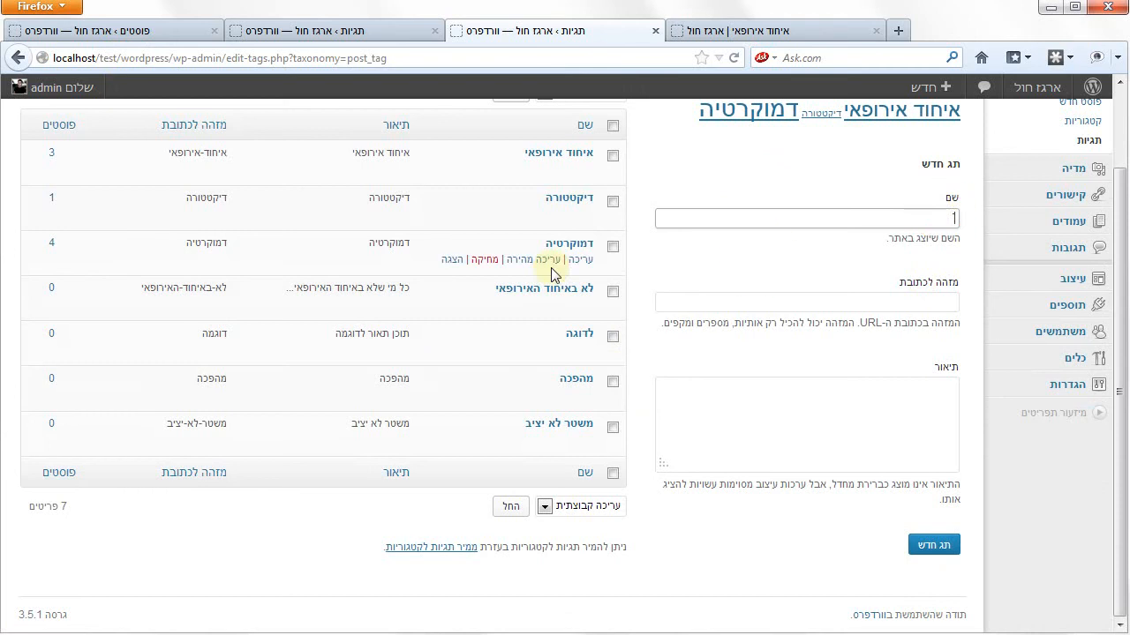
pyautogui.click(765, 303)
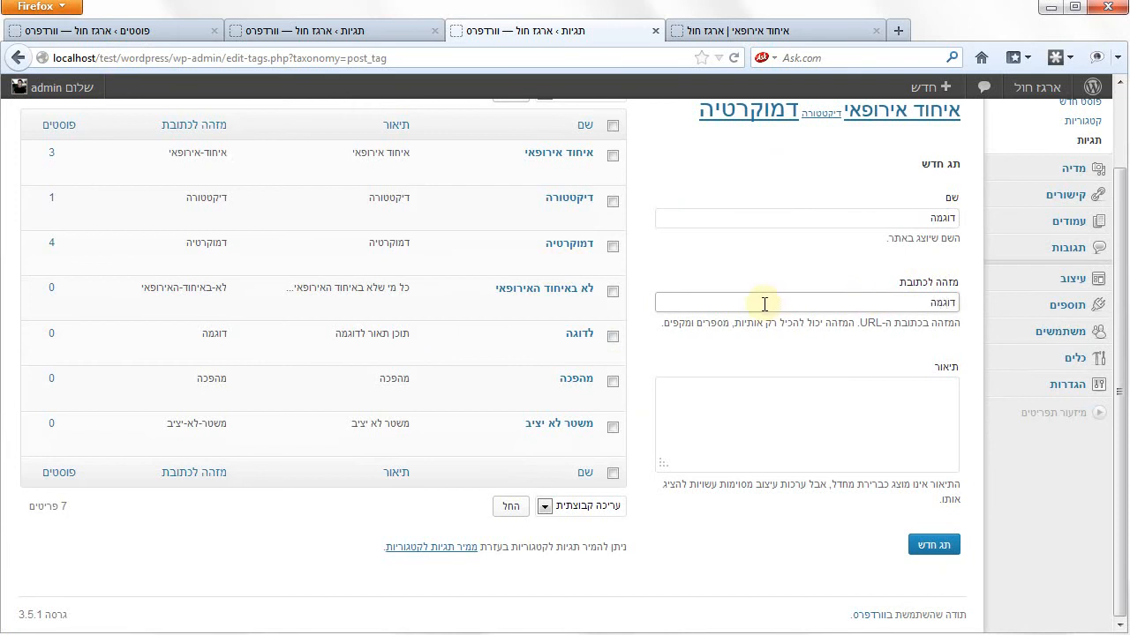
pyautogui.click(903, 393)
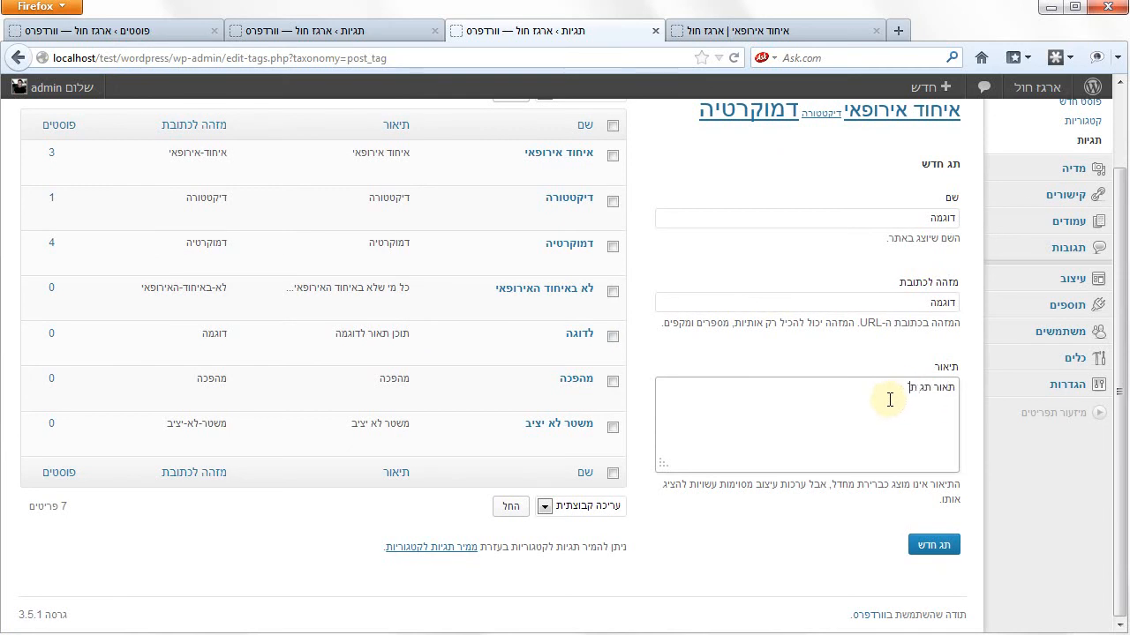
pyautogui.write('תאור תג דוגמה')
pyautogui.click(942, 546)
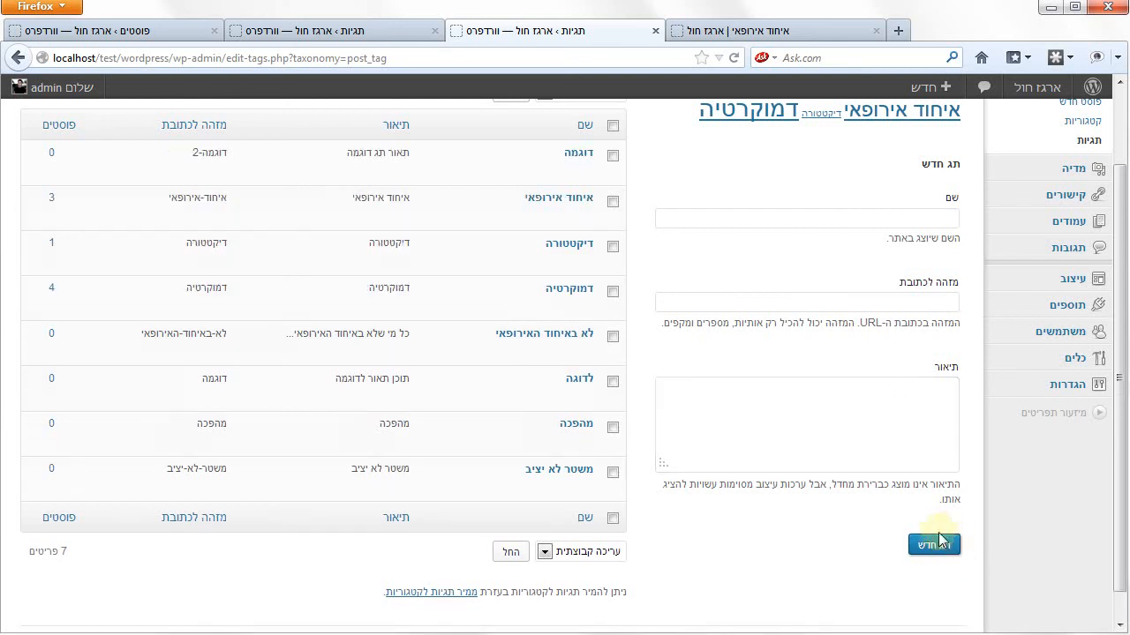
# - Compare the tags page with the categories page, including the new category's parent setting
pyautogui.scroll(2, 756, 321)
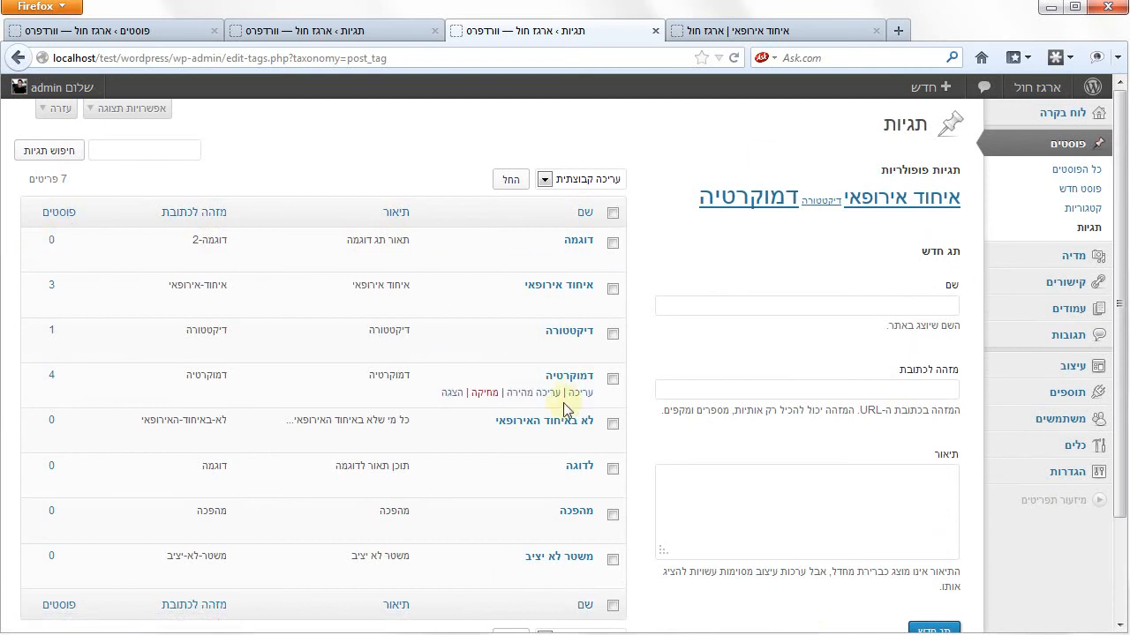
pyautogui.scroll(-2, 565, 410)
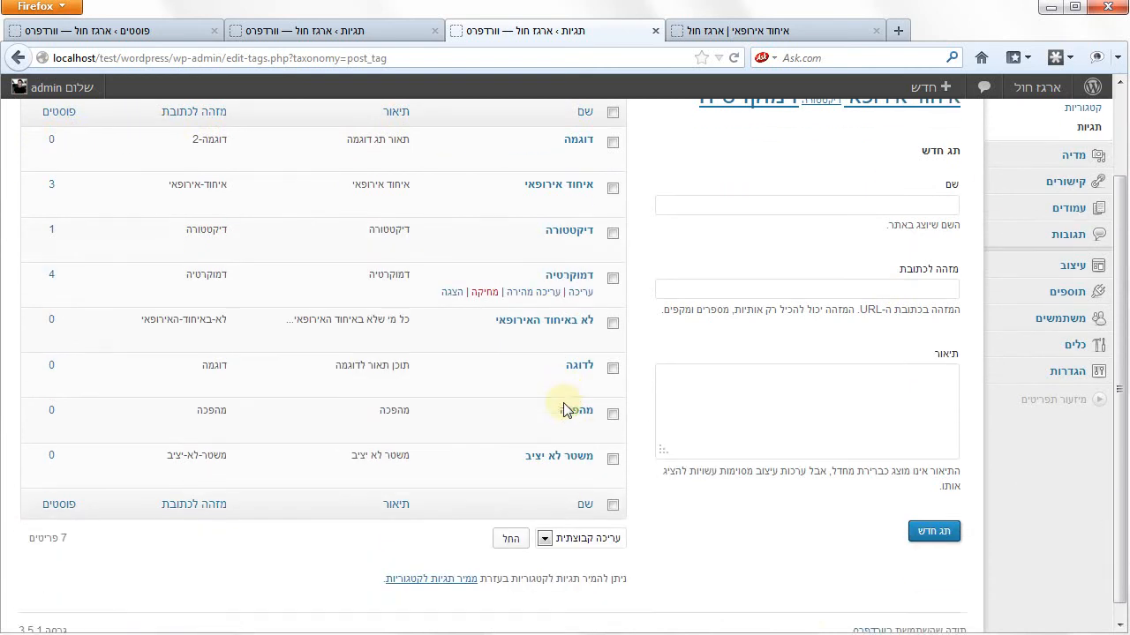
pyautogui.scroll(2, 565, 410)
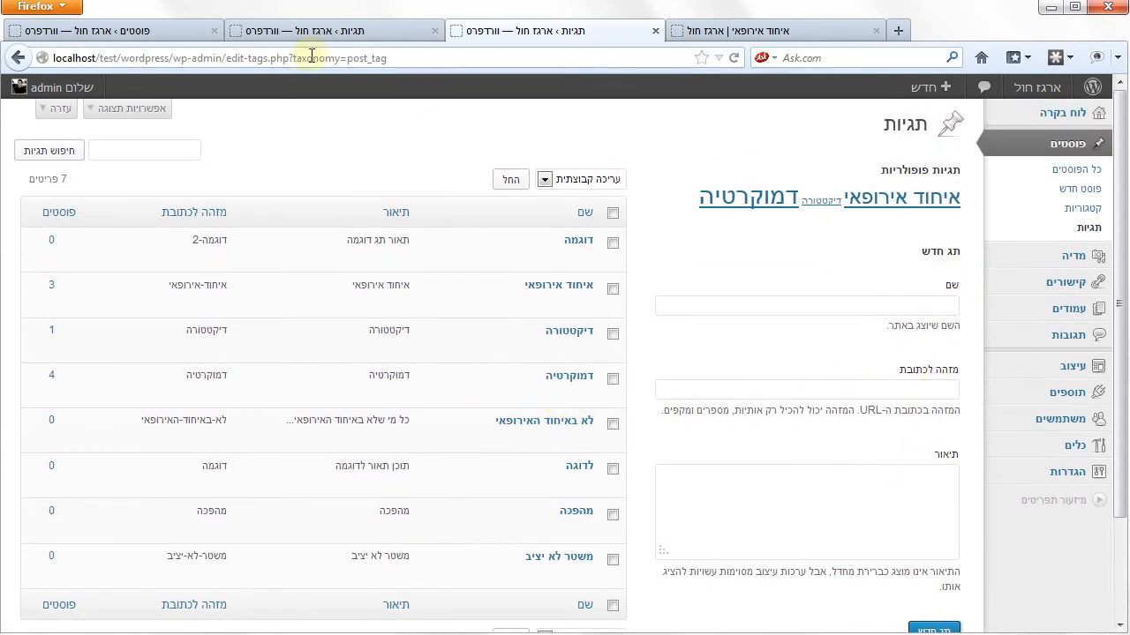
pyautogui.click(300, 28)
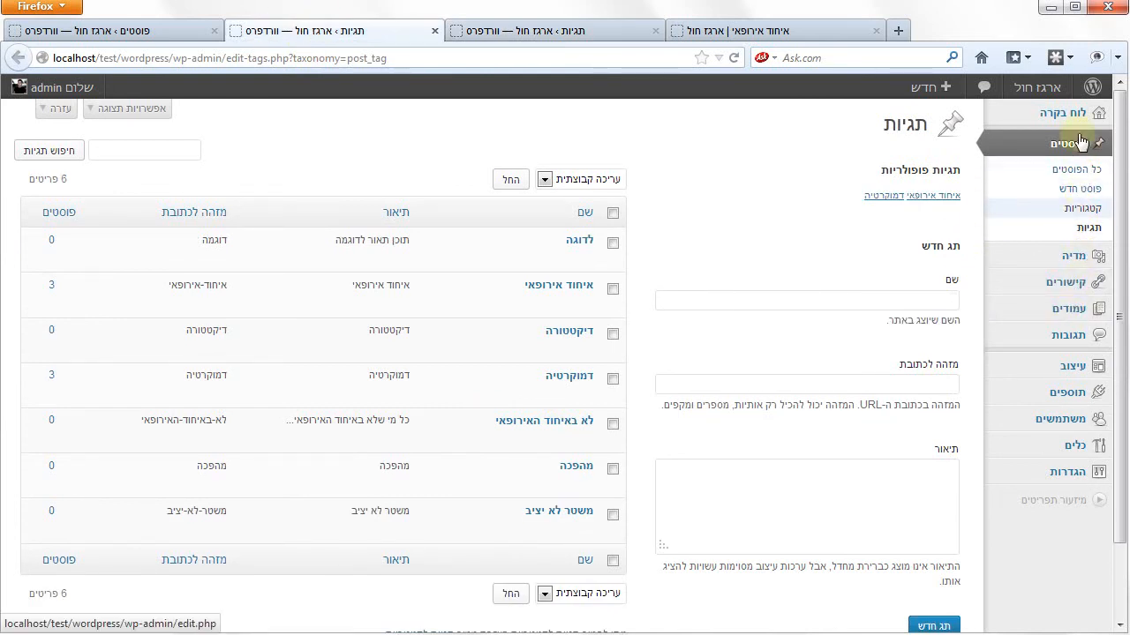
pyautogui.click(1086, 212)
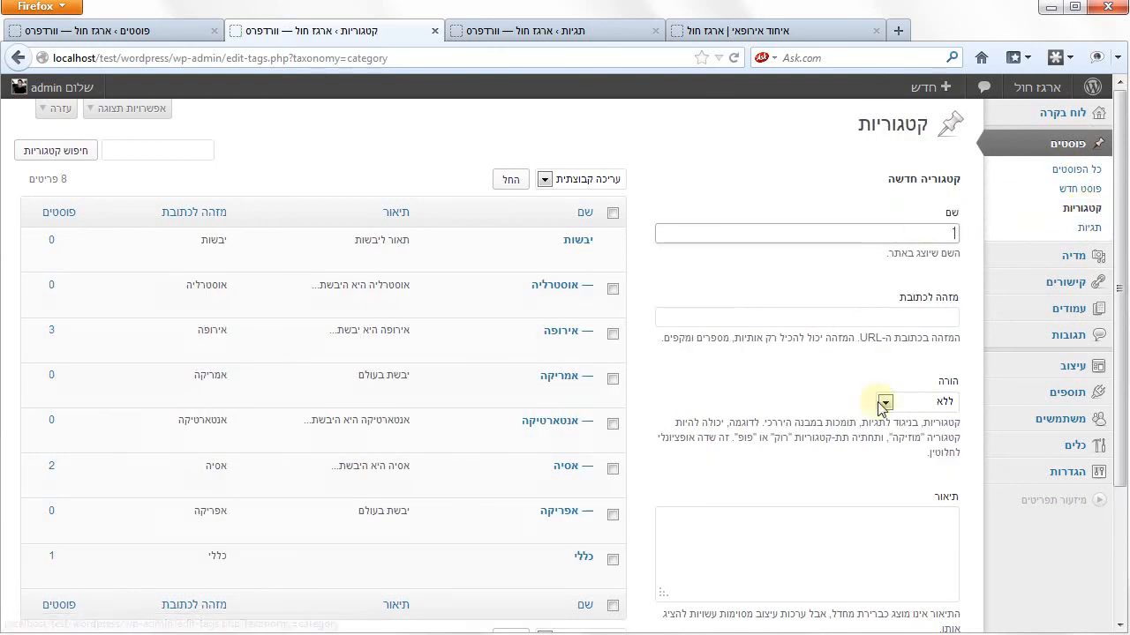
pyautogui.click(569, 31)
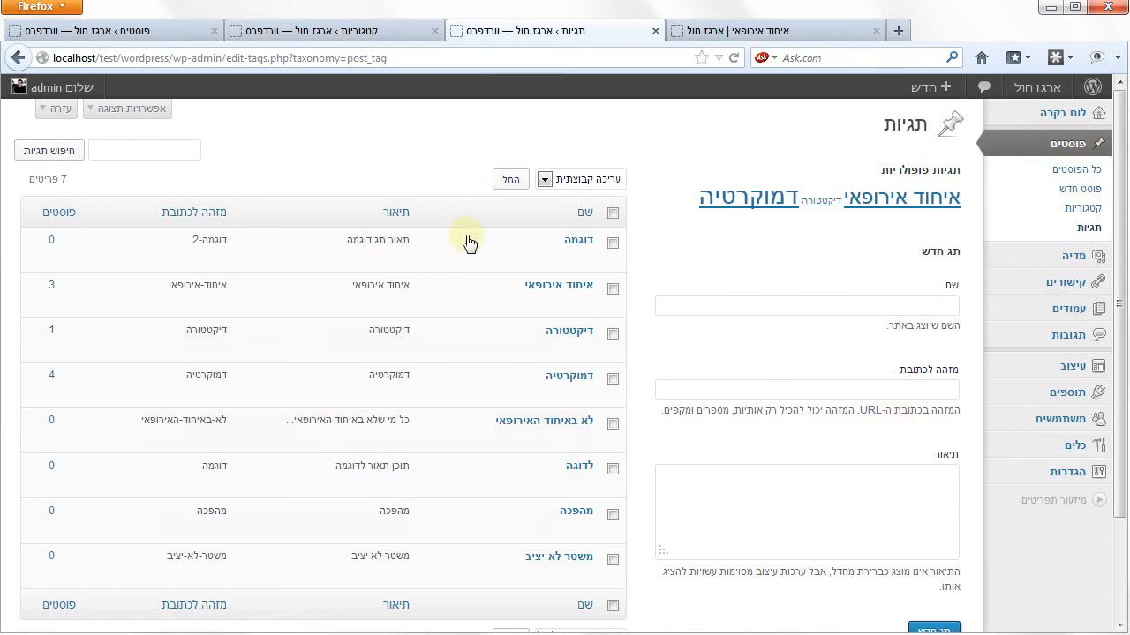
# - Open the full edit form of the דוגמה tag and save it
pyautogui.scroll(-1, 451, 445)
pyautogui.scroll(-1, 454, 443)
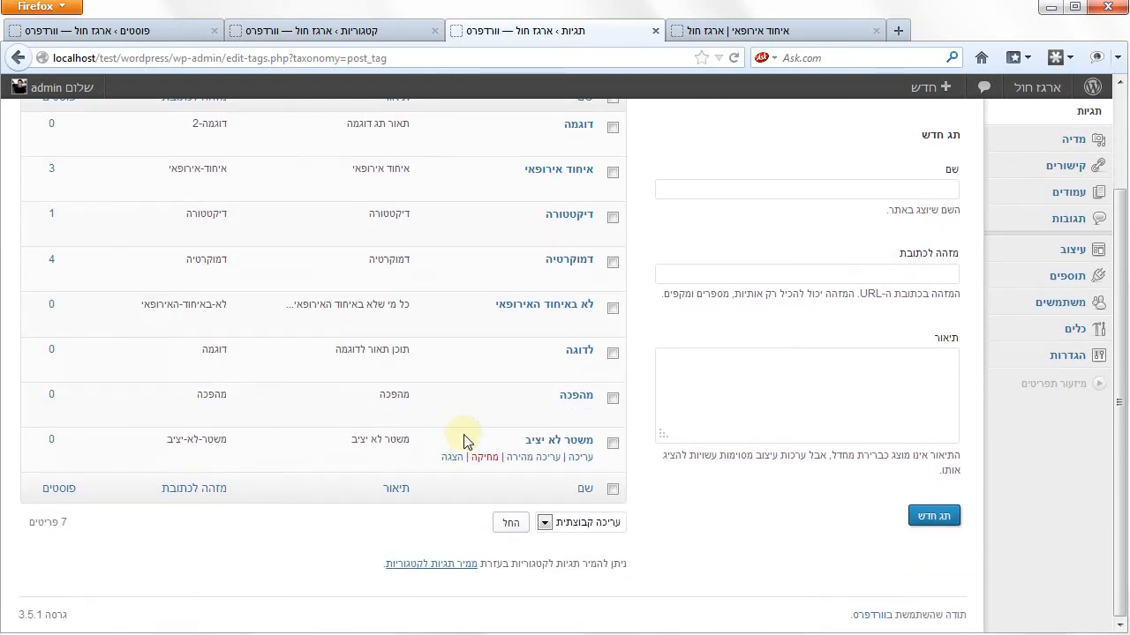
pyautogui.scroll(2, 466, 442)
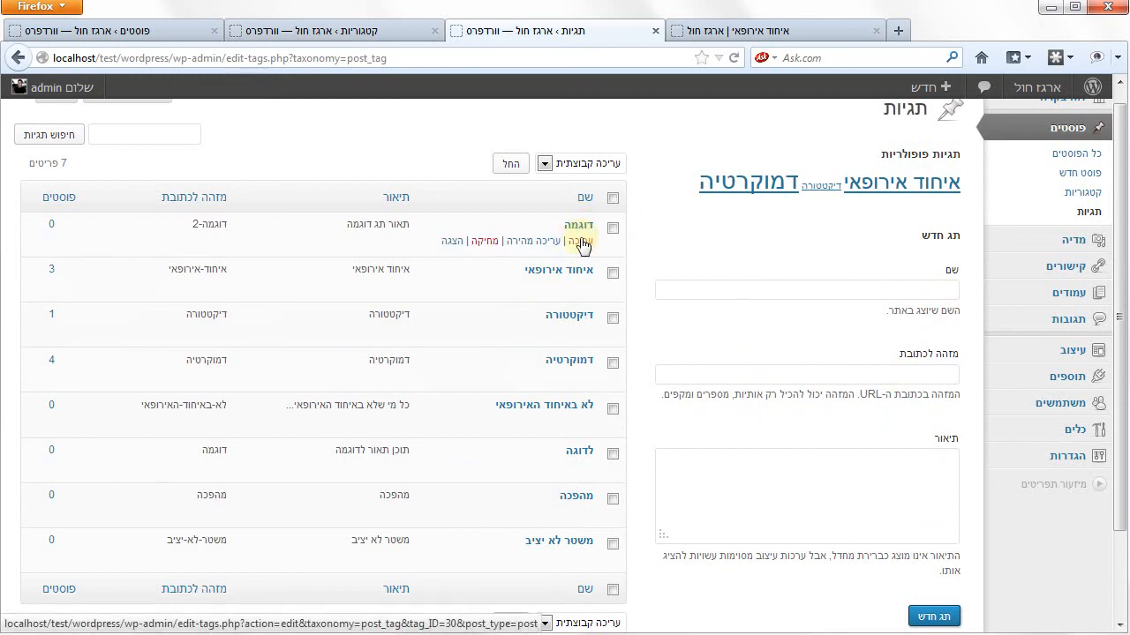
pyautogui.click(581, 243)
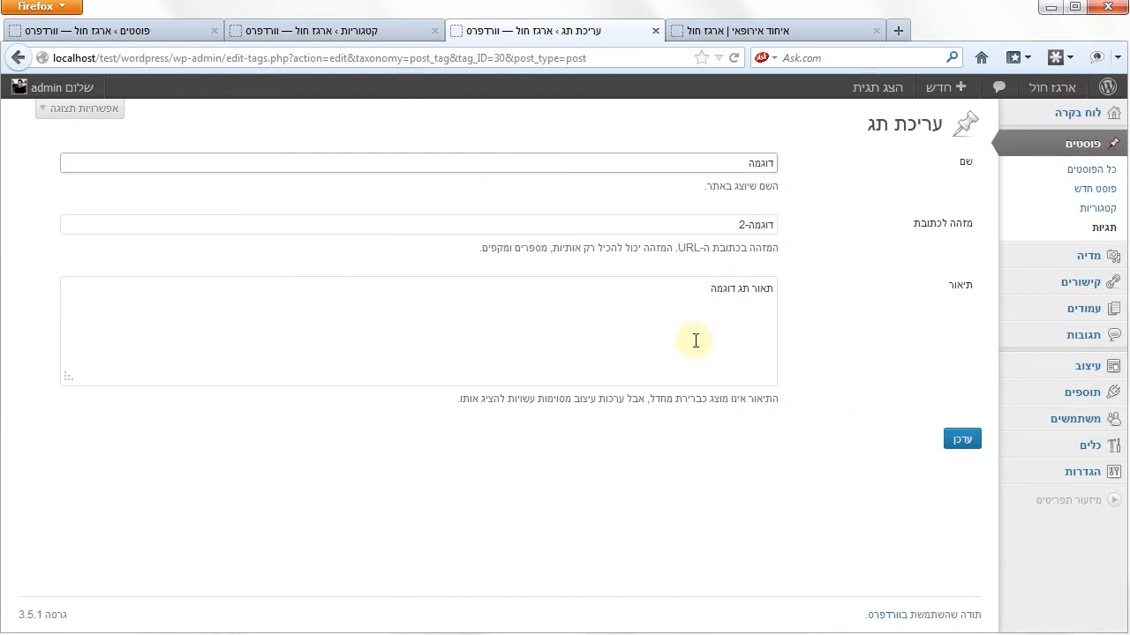
pyautogui.click(964, 438)
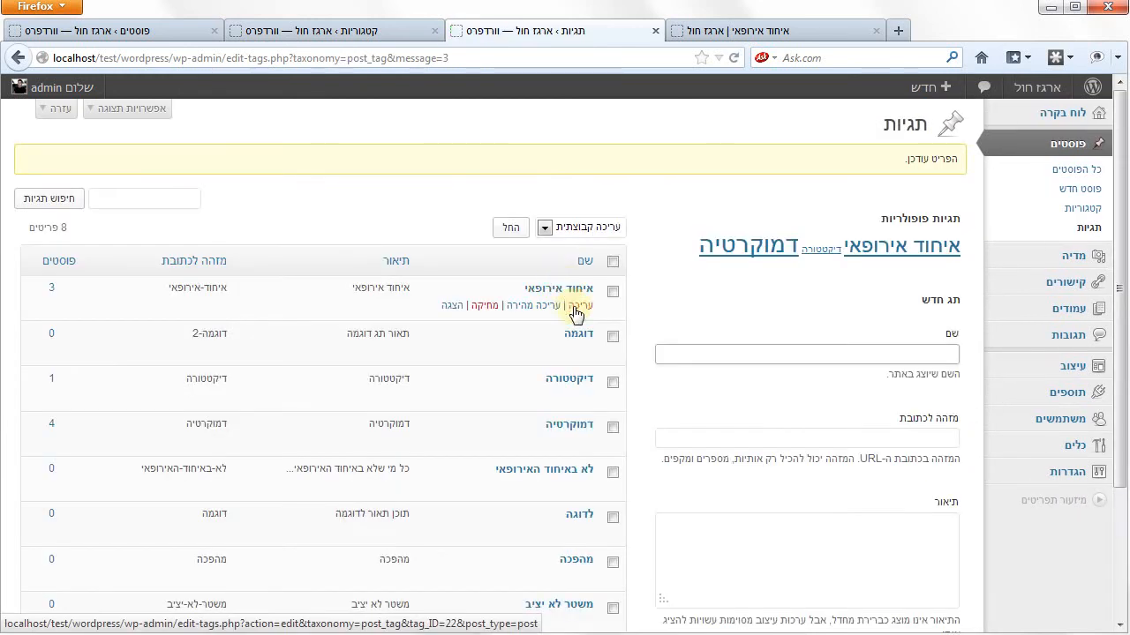
# - Delete the איחוד אירופאי tag permanently and look over the remaining tags in the list
pyautogui.click(484, 306)
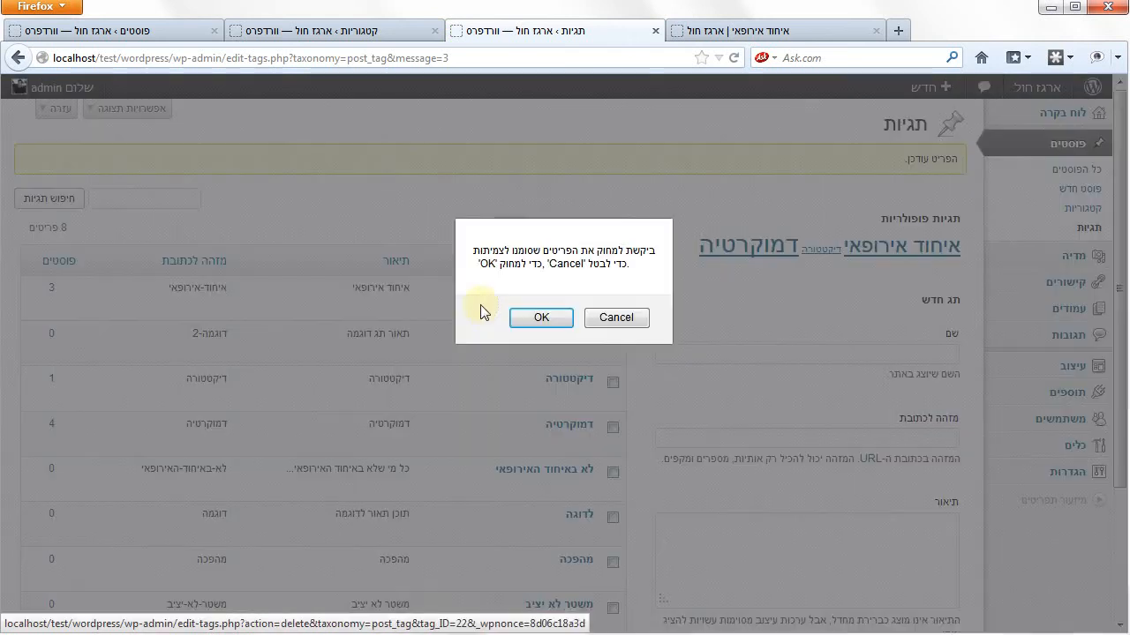
pyautogui.click(541, 319)
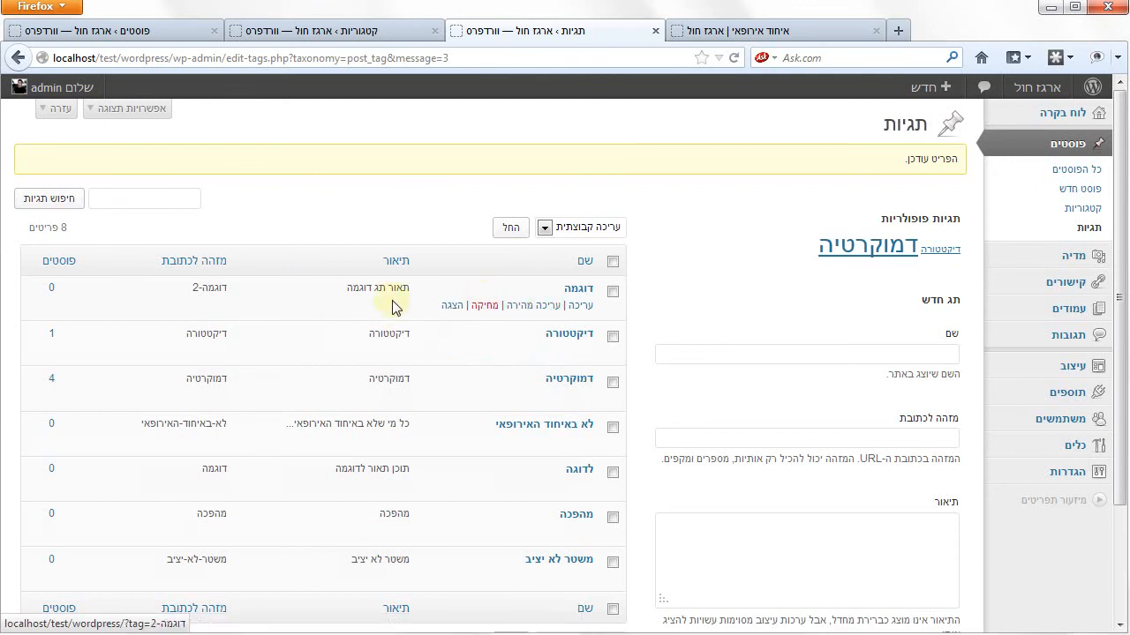
pyautogui.scroll(-2, 393, 307)
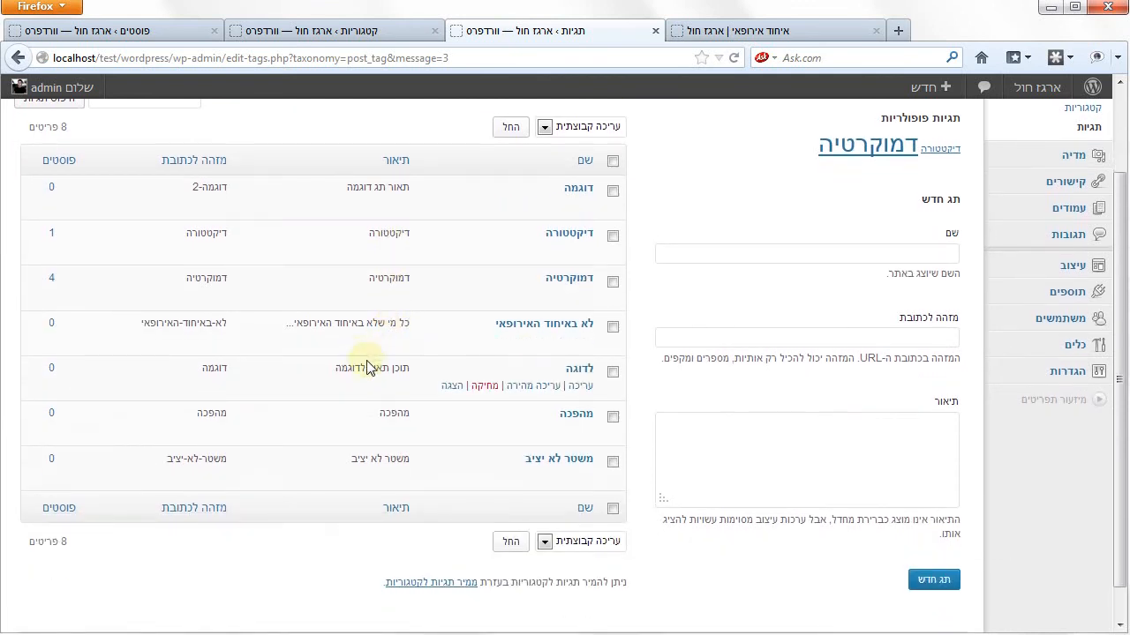
pyautogui.scroll(2, 365, 363)
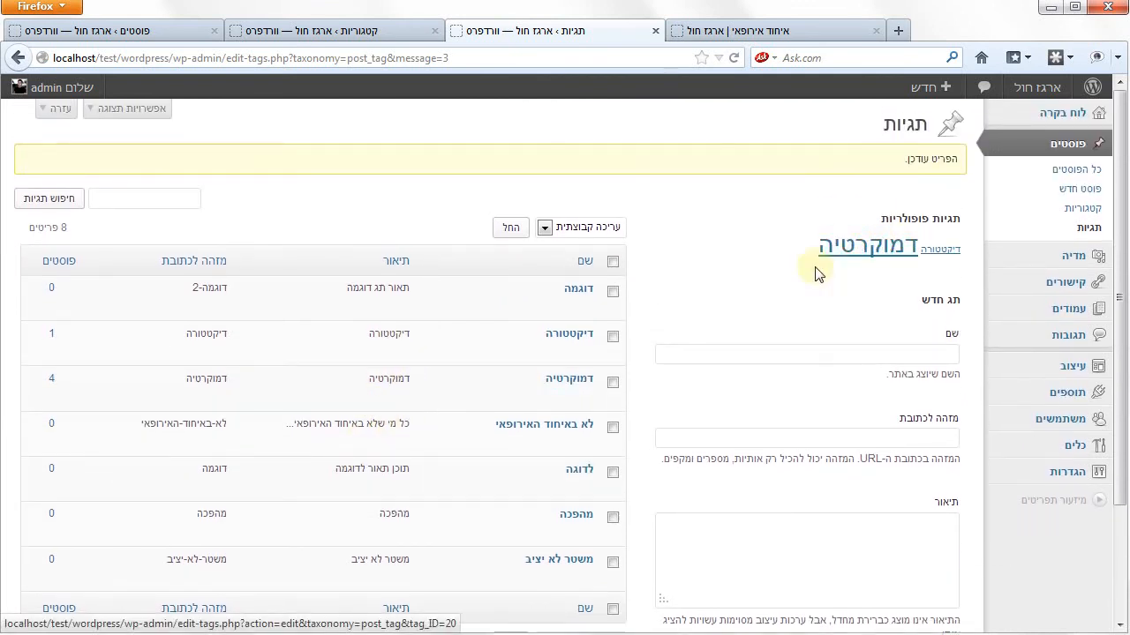
# - Look over the new tag form and open the list of all posts to check their tags
pyautogui.scroll(-3, 795, 265)
pyautogui.click(932, 216)
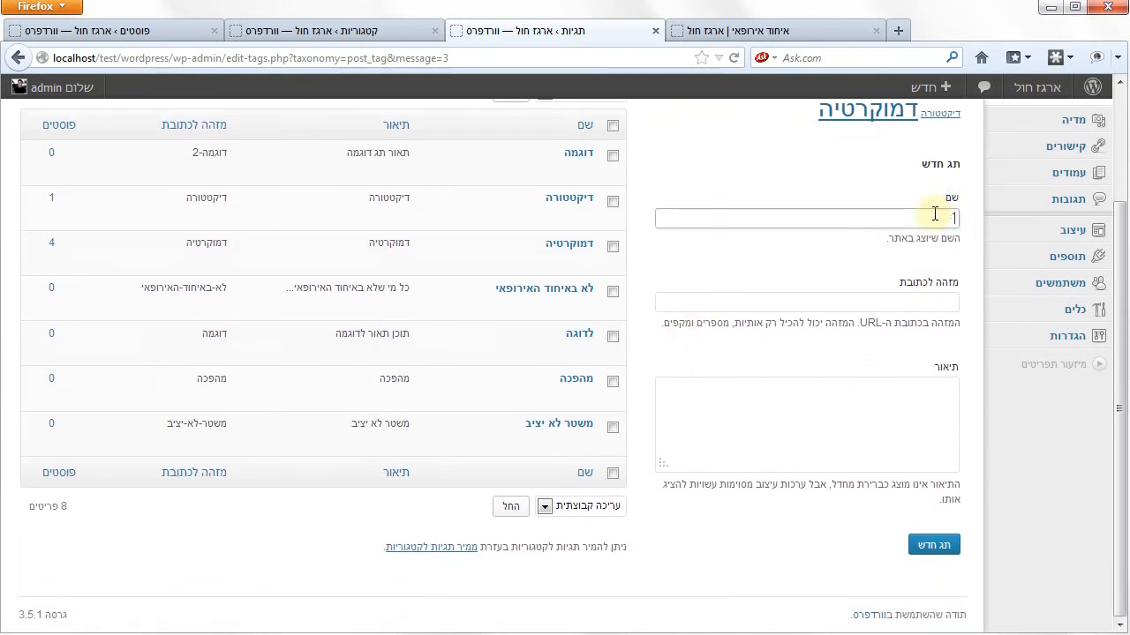
pyautogui.scroll(2, 883, 203)
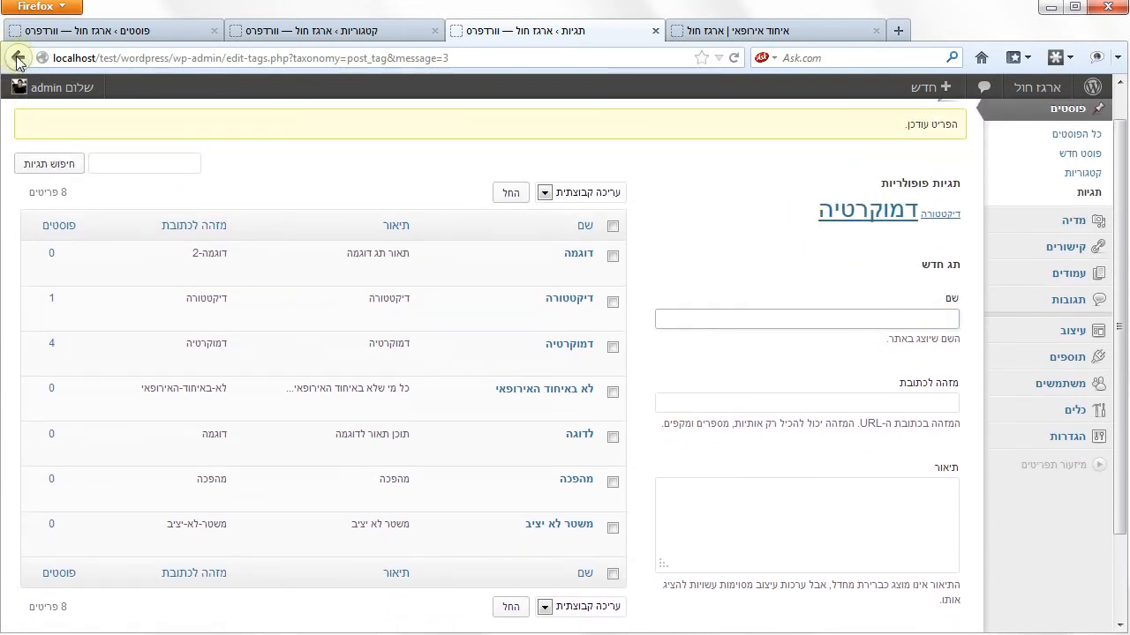
pyautogui.click(17, 57)
pyautogui.click(18, 58)
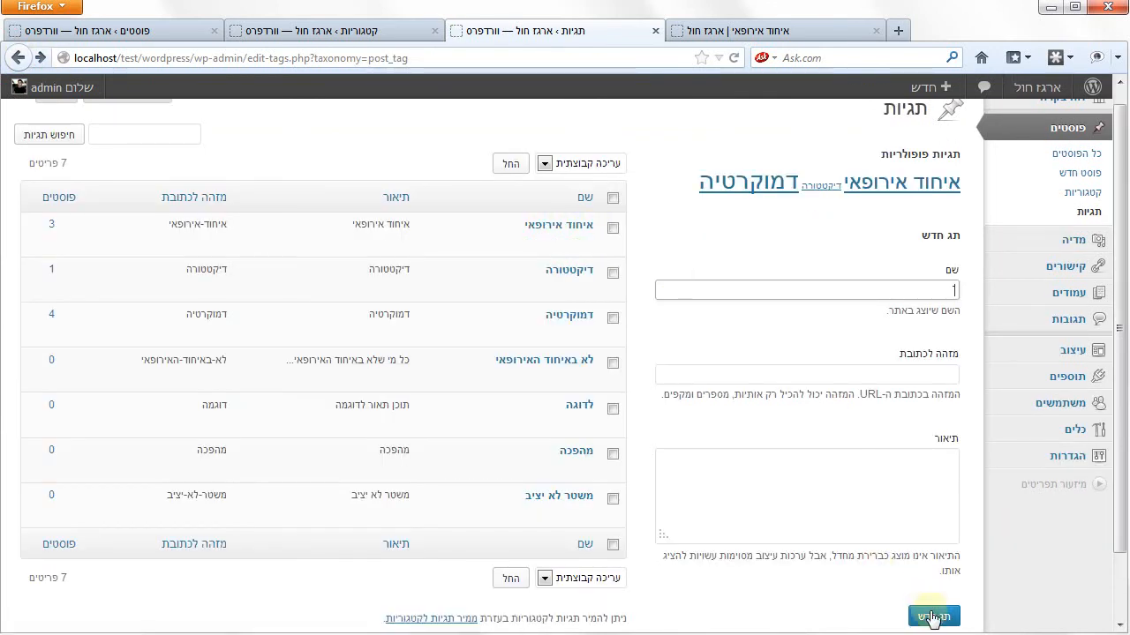
pyautogui.click(1077, 165)
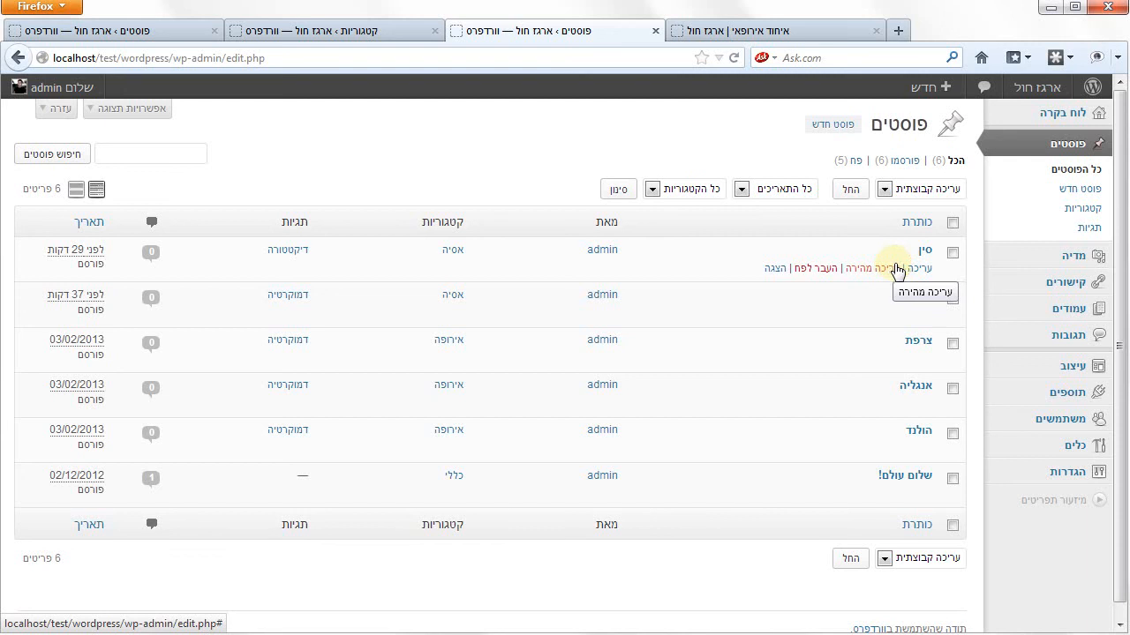
# - Start a new post titled דוגמה with the body text תוכן לפוסט דוגמה
pyautogui.click(1073, 192)
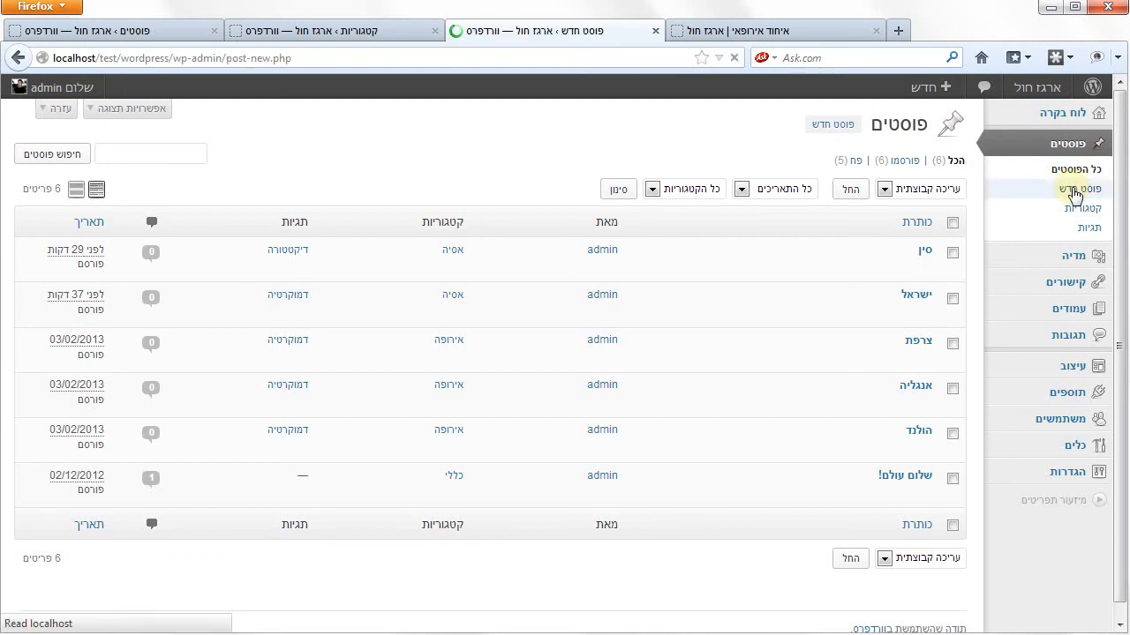
pyautogui.click(959, 167)
pyautogui.write('דוגמה')
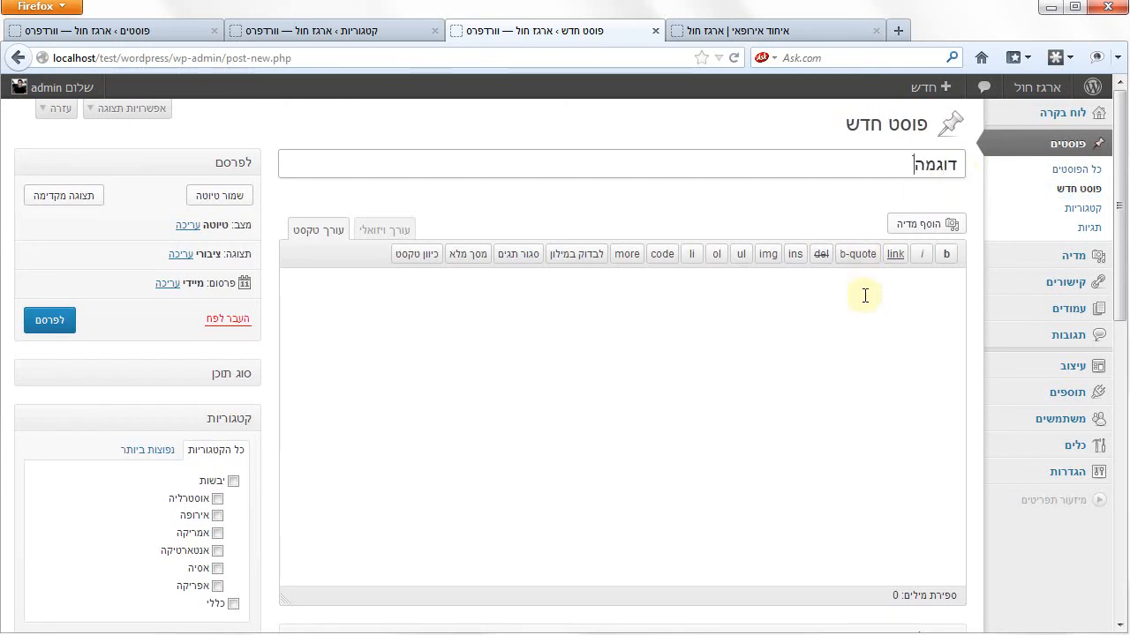
pyautogui.click(865, 296)
pyautogui.write('תוכן לפוסט דוגמה')
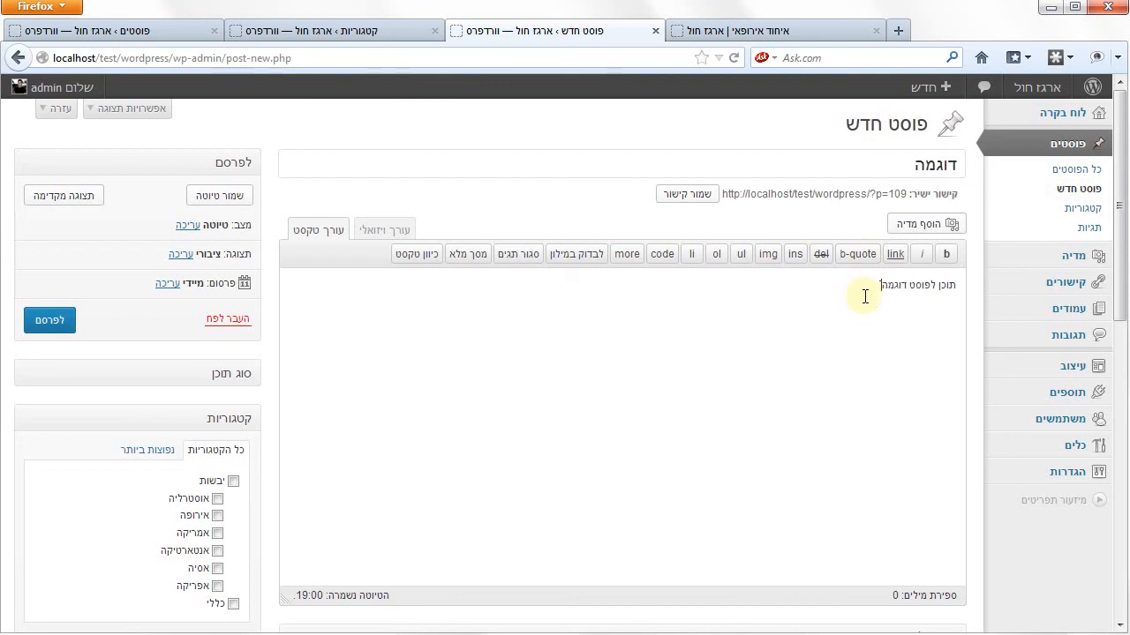
# - Assign the new post to the אסיה category and set its slug to דוגמה
pyautogui.scroll(-2, 461, 353)
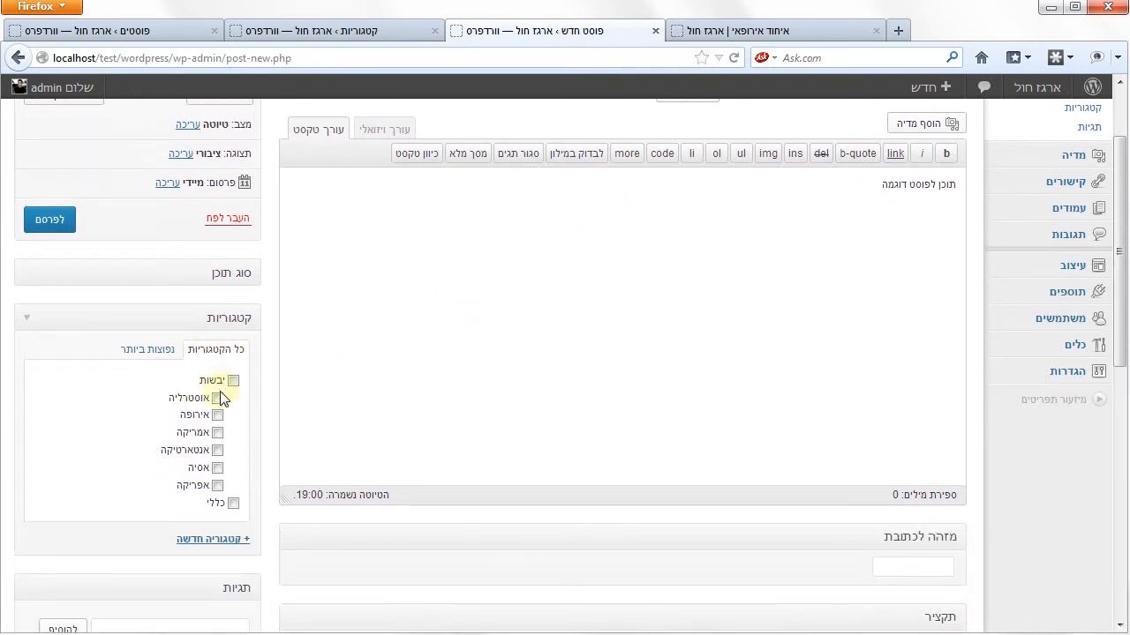
pyautogui.scroll(-2, 222, 406)
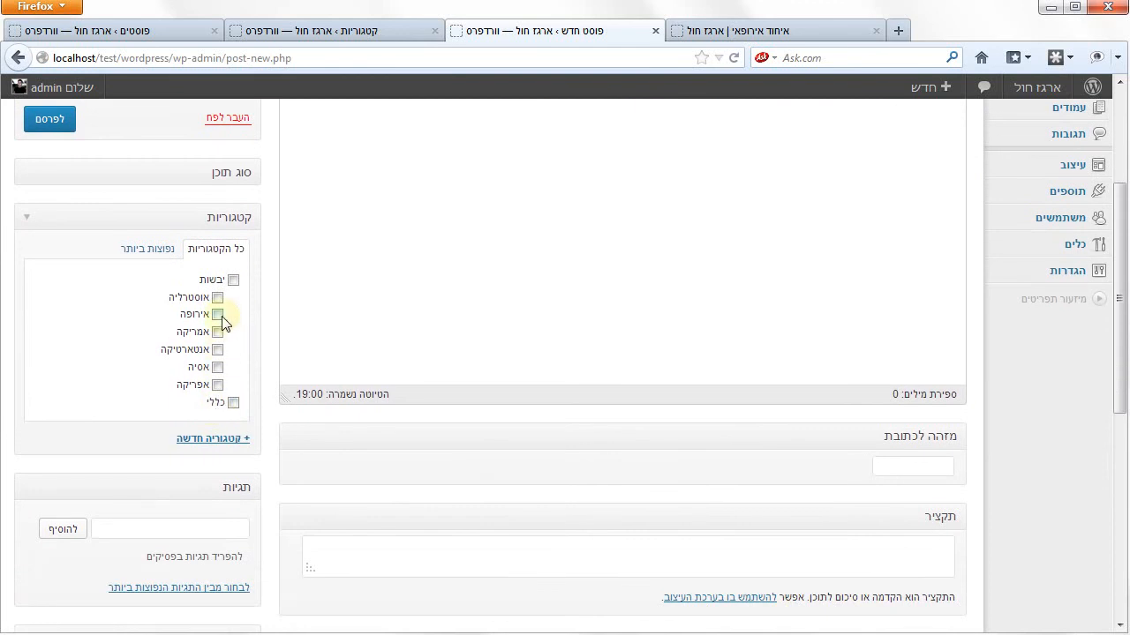
pyautogui.click(217, 367)
pyautogui.scroll(-2, 308, 344)
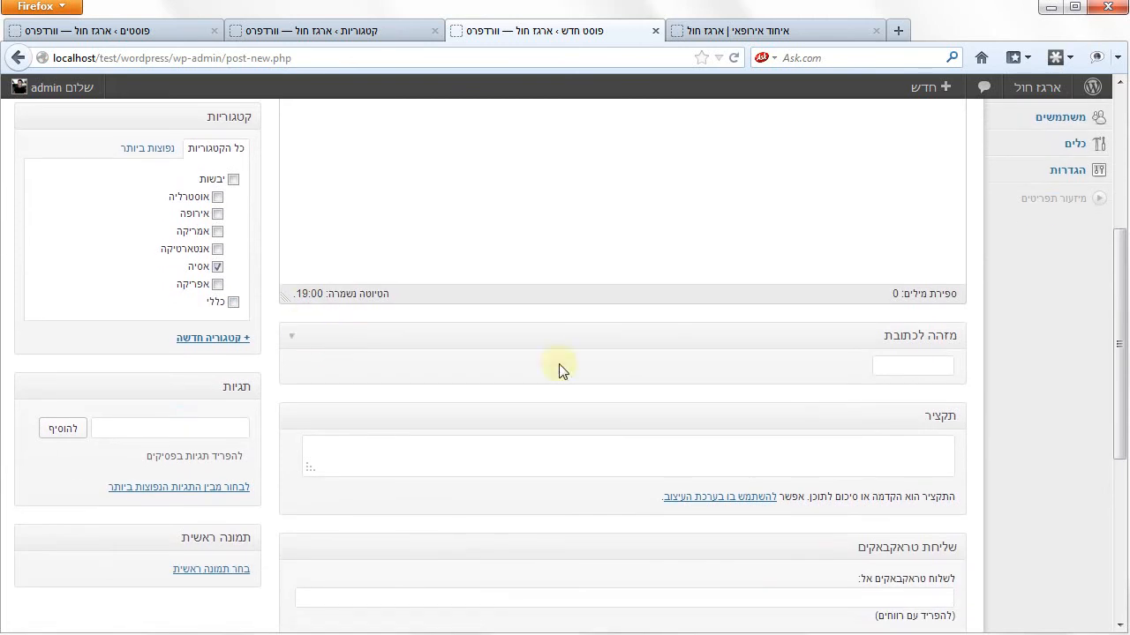
pyautogui.click(901, 371)
pyautogui.scroll(6, 591, 386)
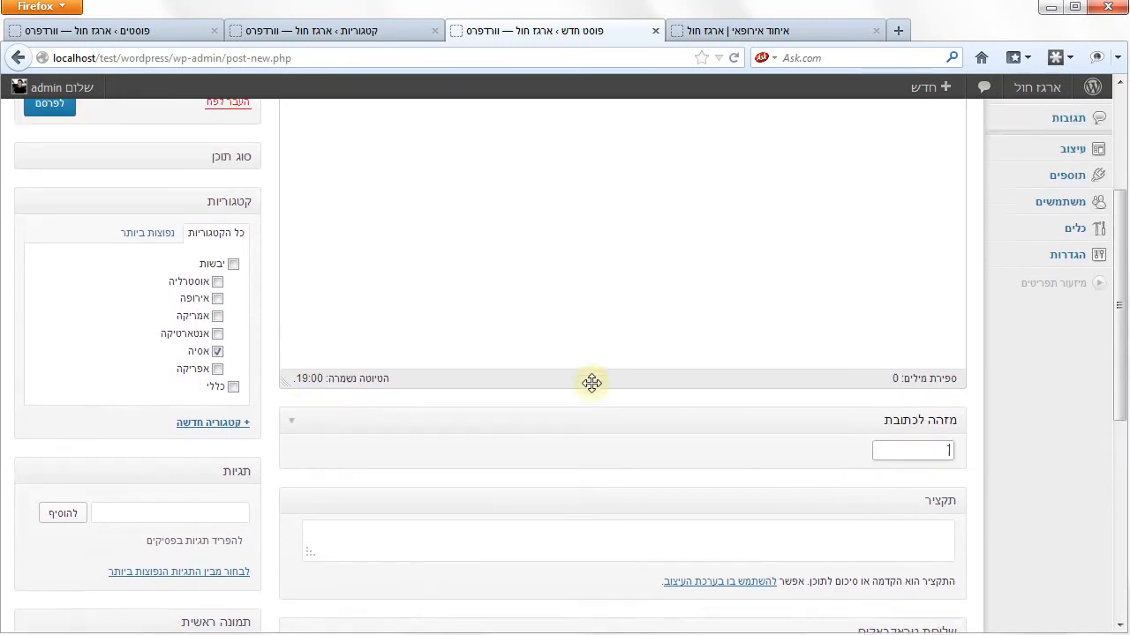
pyautogui.scroll(-6, 802, 348)
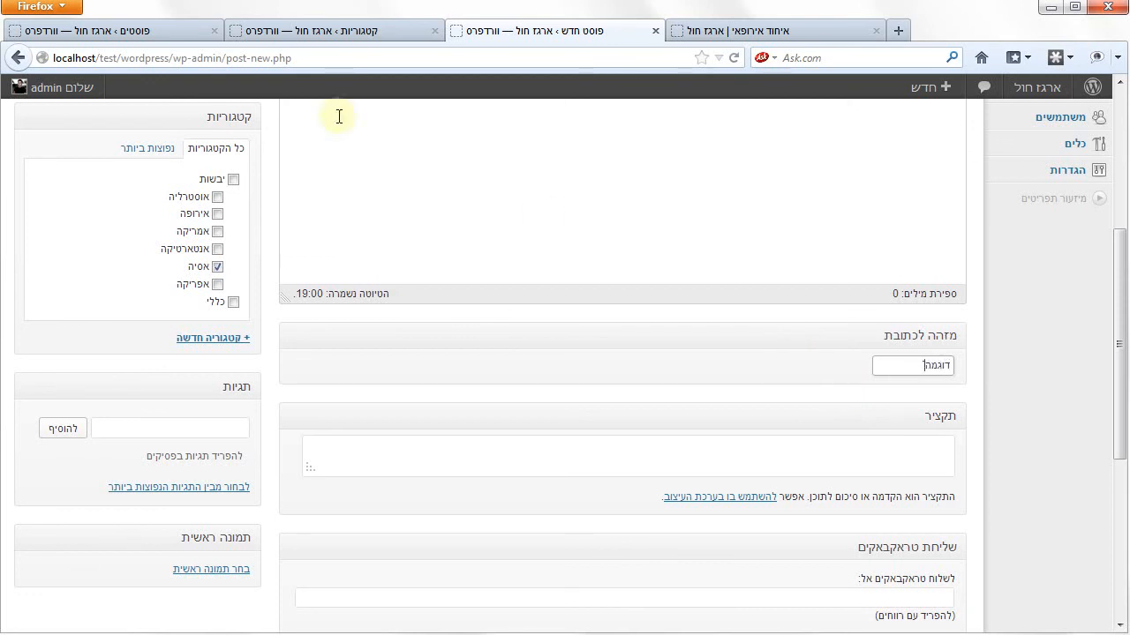
# - Examine the tag parameter in the address of the איחוד אירופאי archive page, and return to the new post
pyautogui.click(785, 41)
pyautogui.moveTo(262, 59); pyautogui.dragTo(176, 54)
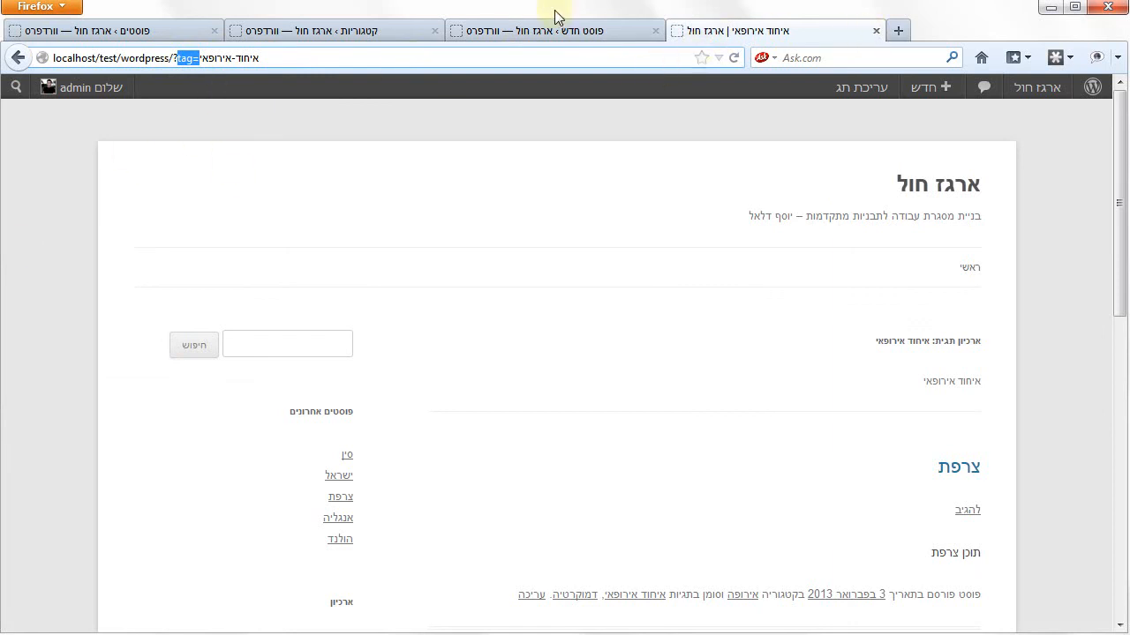
pyautogui.click(540, 40)
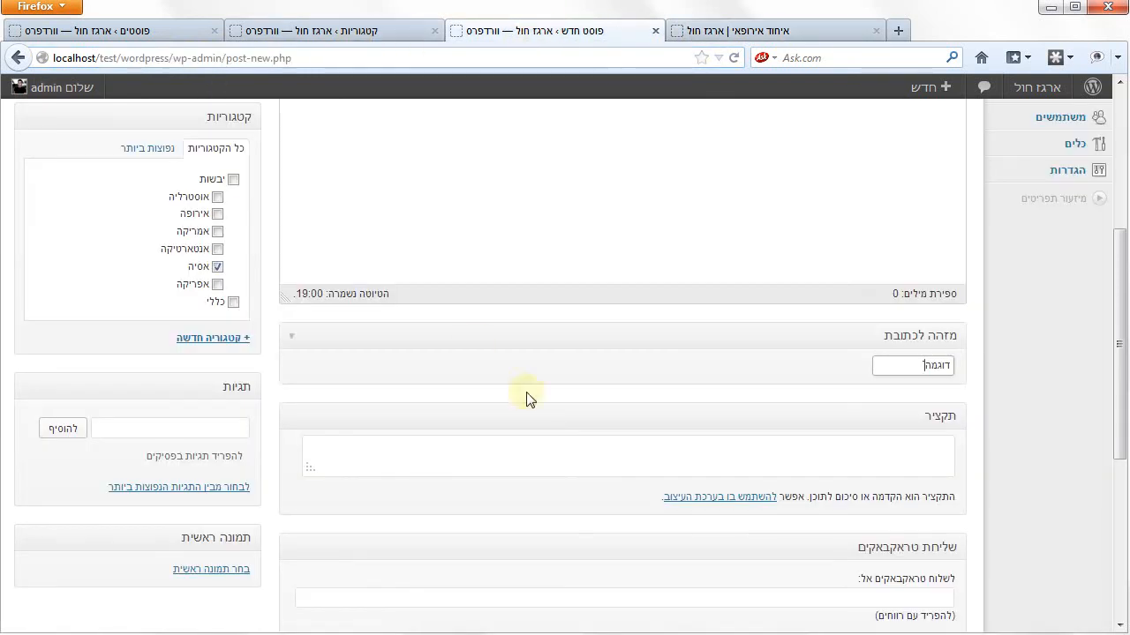
# - Publish the new דוגמה post
pyautogui.scroll(4, 331, 436)
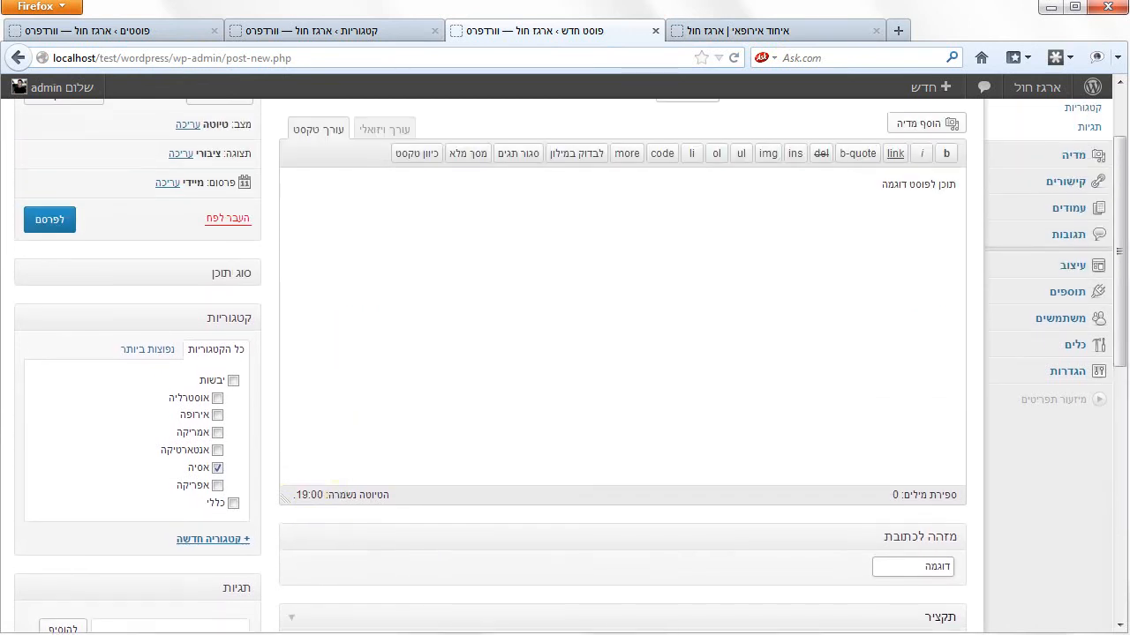
pyautogui.scroll(2, 278, 394)
pyautogui.click(51, 323)
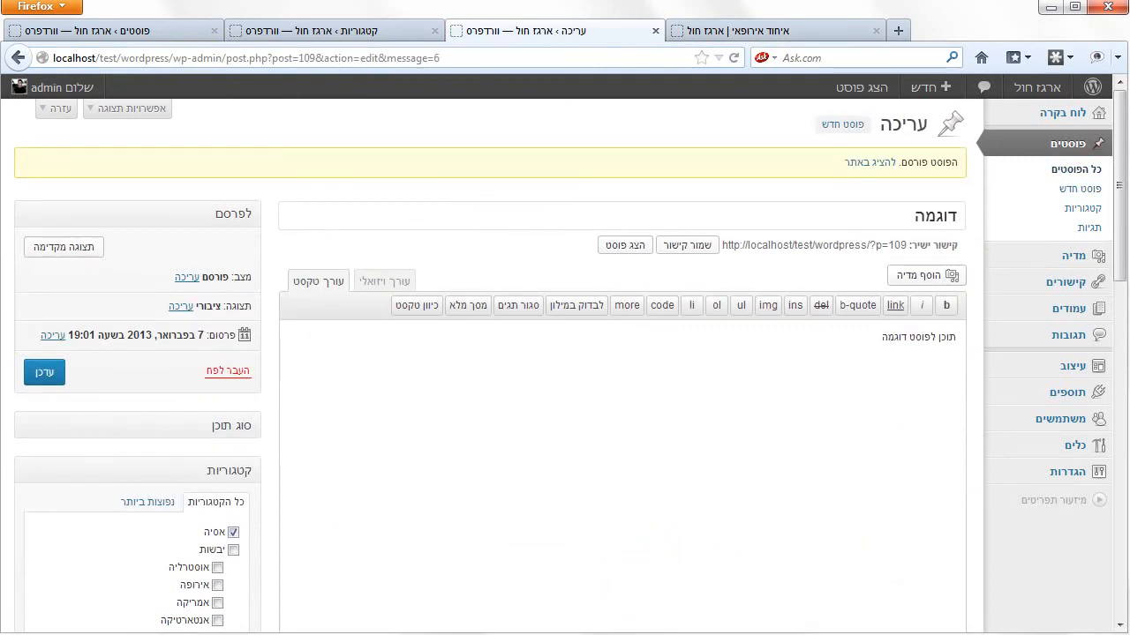
# - Review the published post's title, content, category and slug on its edit page
pyautogui.scroll(-2, 622, 398)
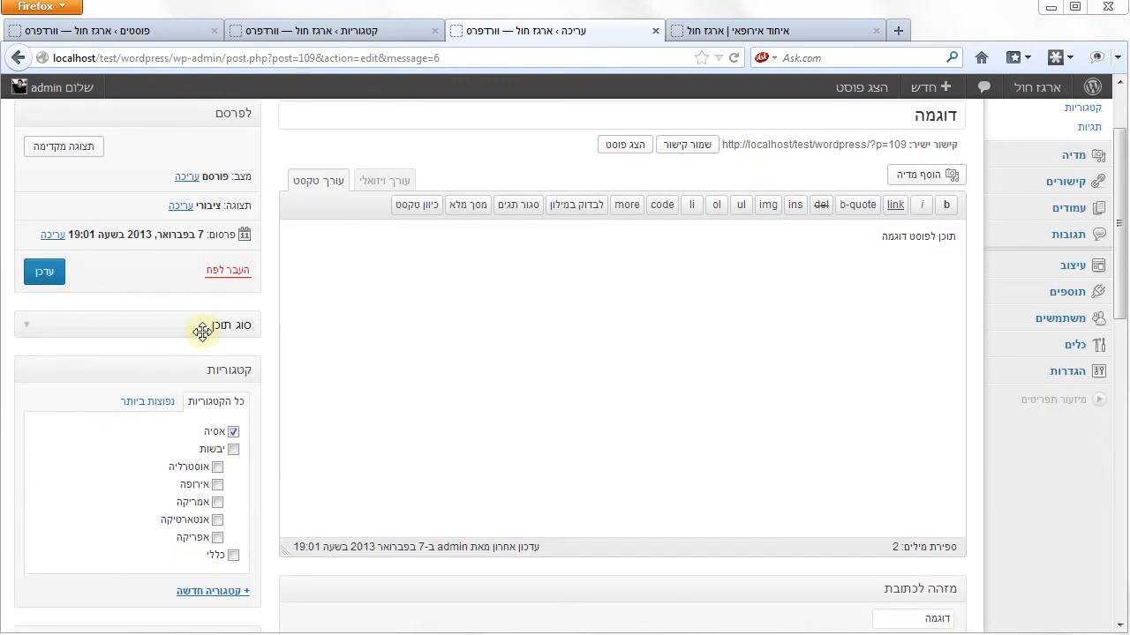
pyautogui.click(593, 339)
pyautogui.scroll(2, 593, 339)
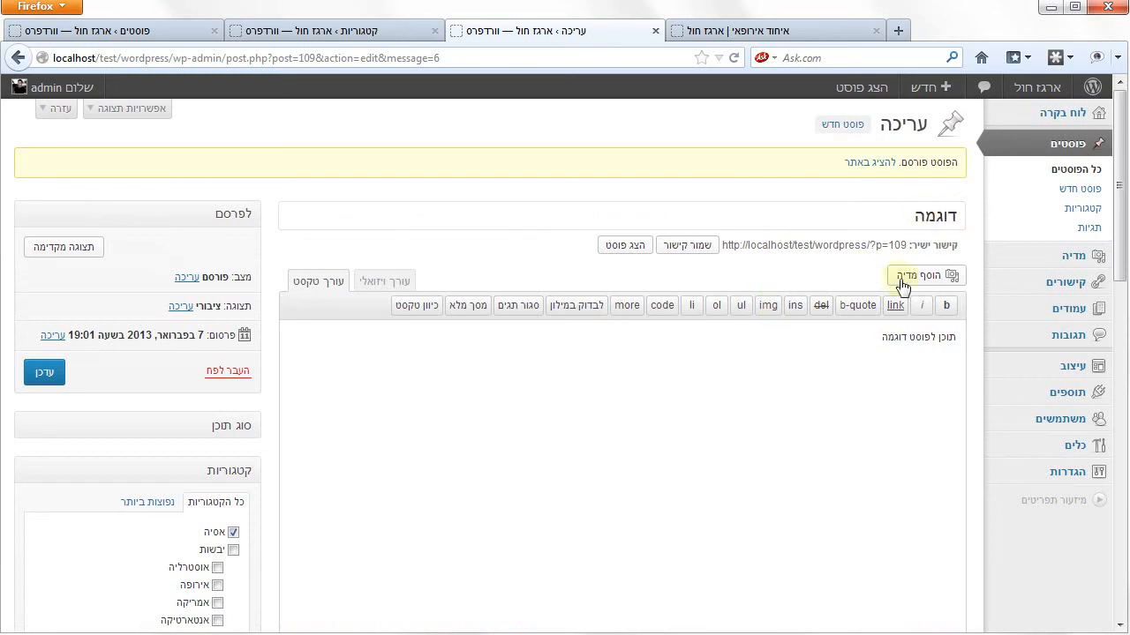
pyautogui.scroll(-2, 851, 356)
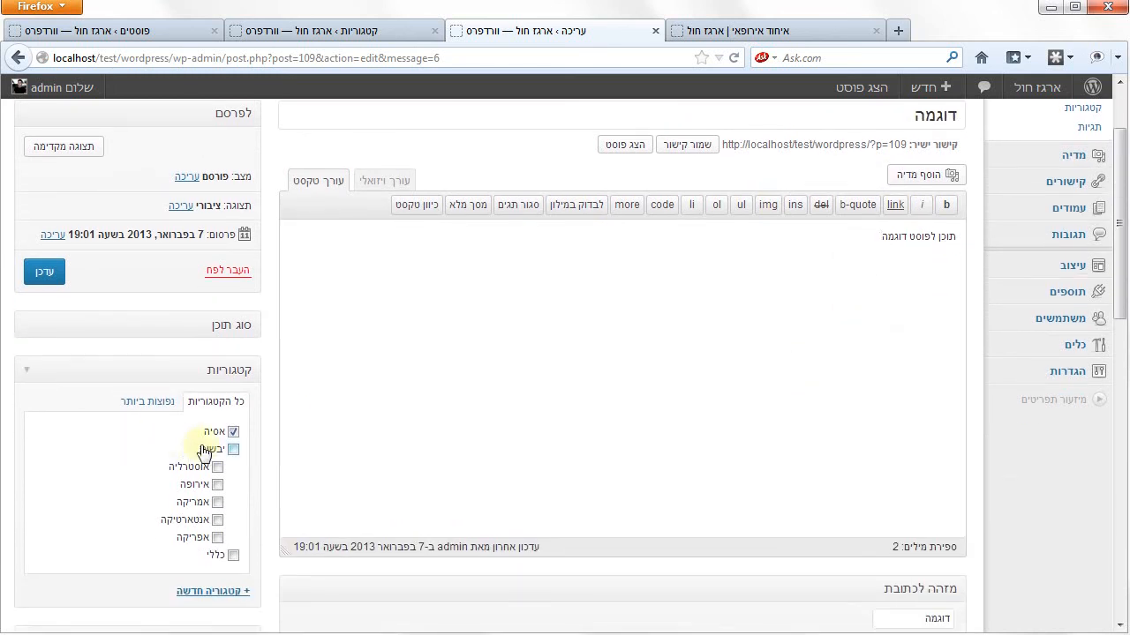
pyautogui.scroll(-2, 231, 371)
pyautogui.click(233, 331)
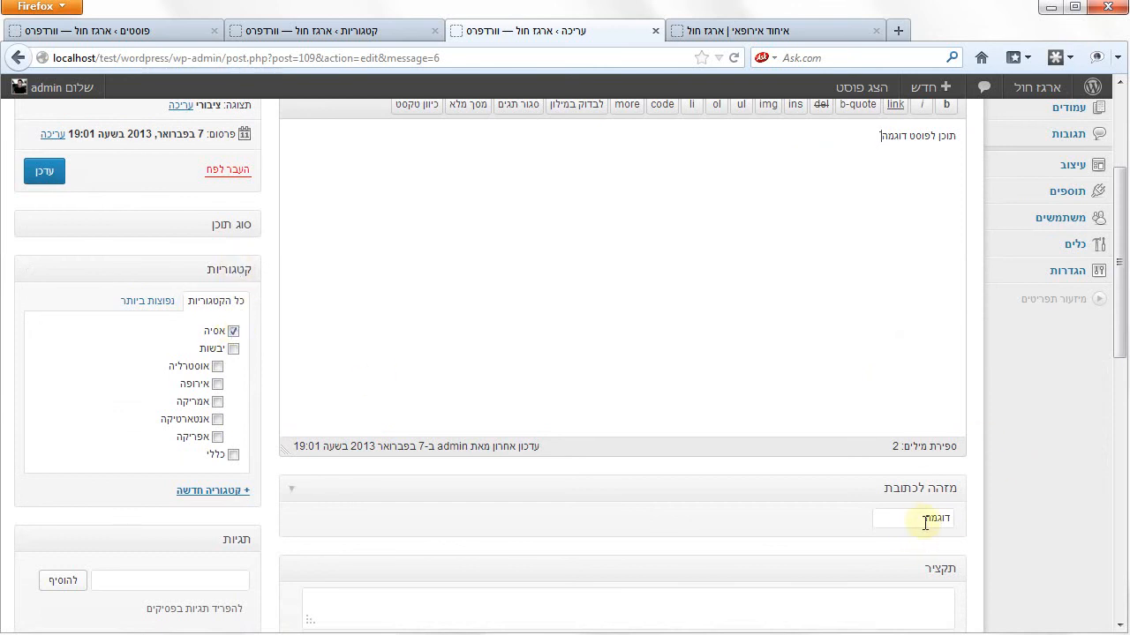
# - Add the tag דמוקרטיה to the post, also trying the most-used tags list, and update the post
pyautogui.scroll(-2, 162, 447)
pyautogui.click(163, 480)
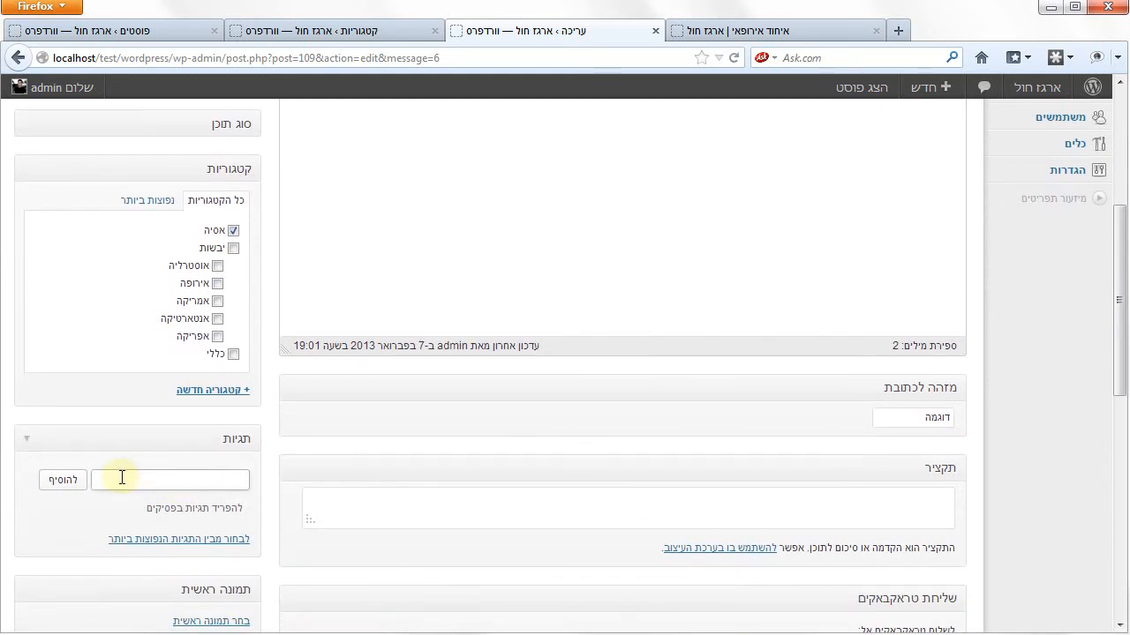
pyautogui.write('דמו')
pyautogui.click(121, 510)
pyautogui.click(187, 540)
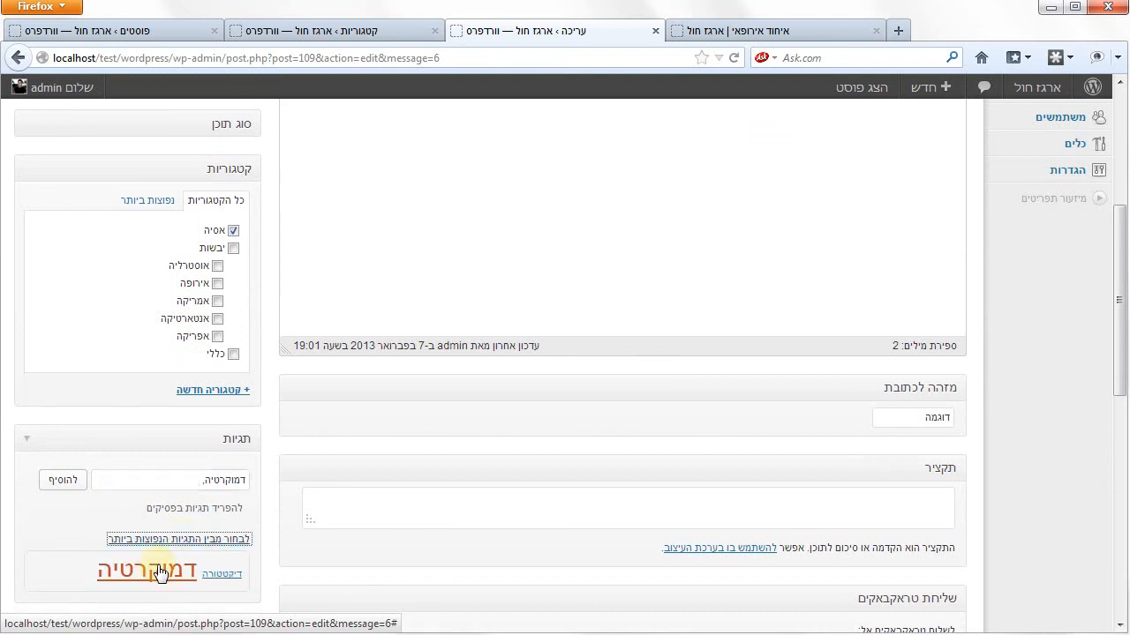
pyautogui.click(159, 574)
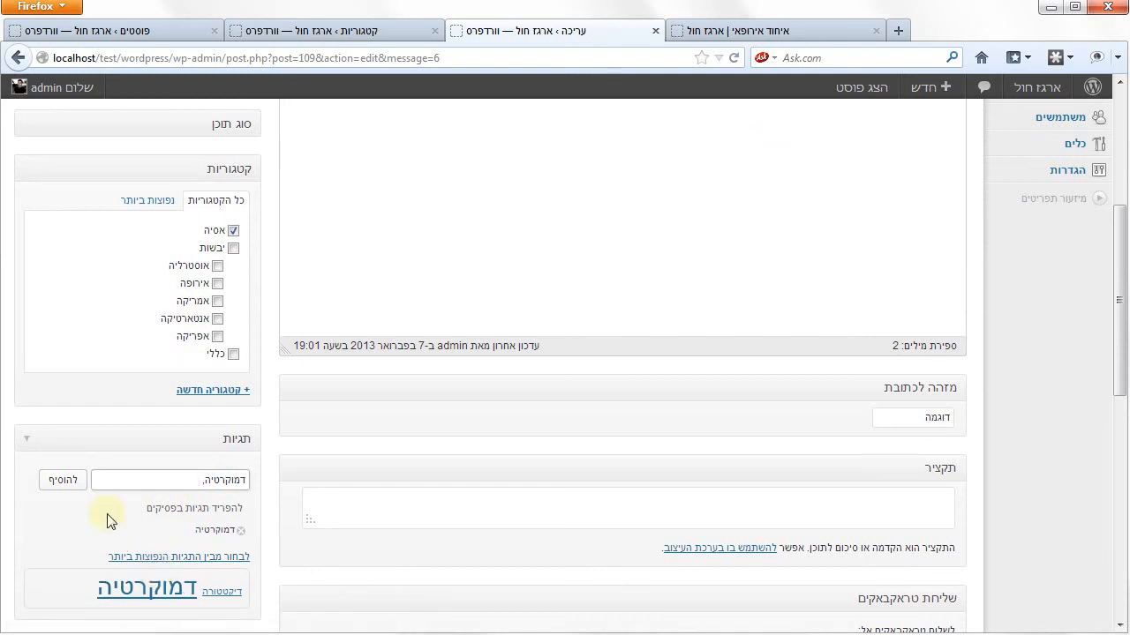
pyautogui.click(55, 484)
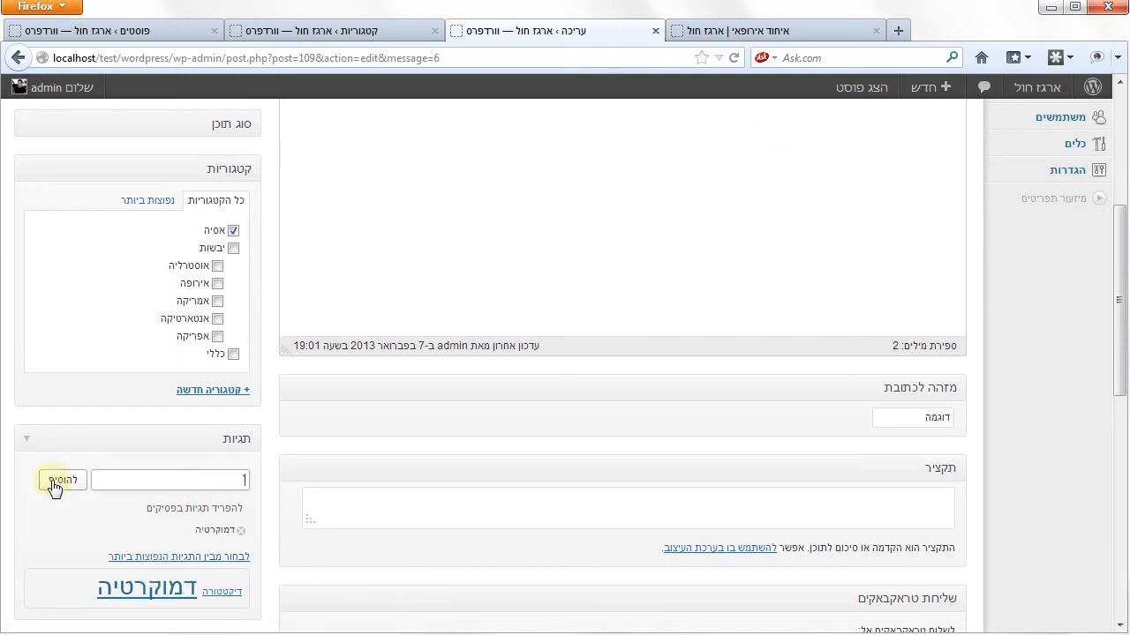
pyautogui.scroll(5, 53, 483)
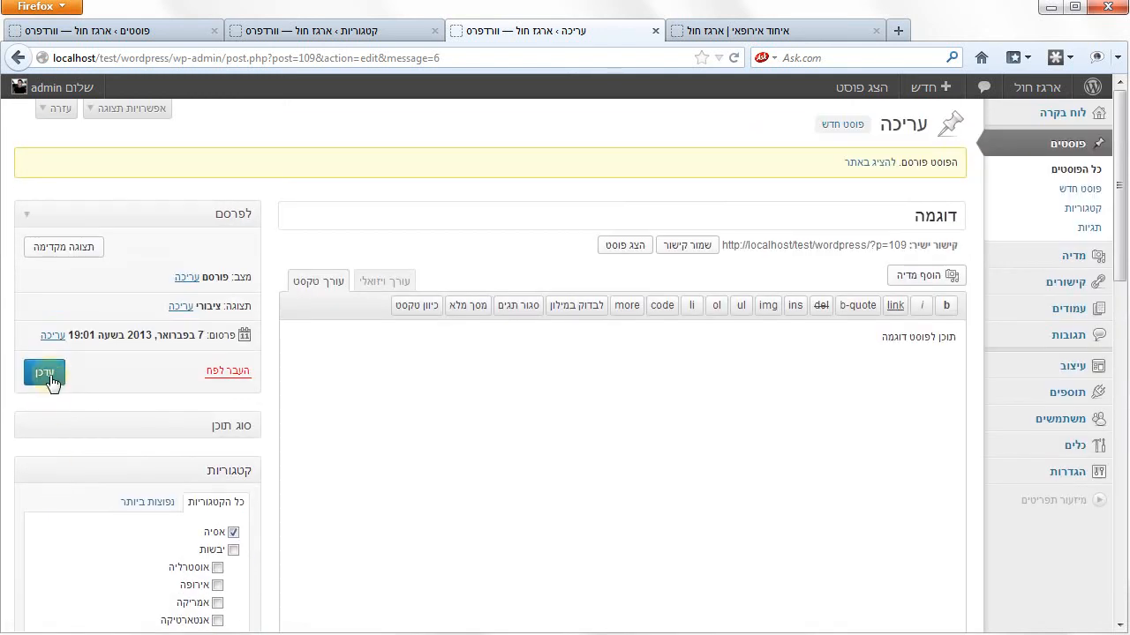
pyautogui.click(48, 374)
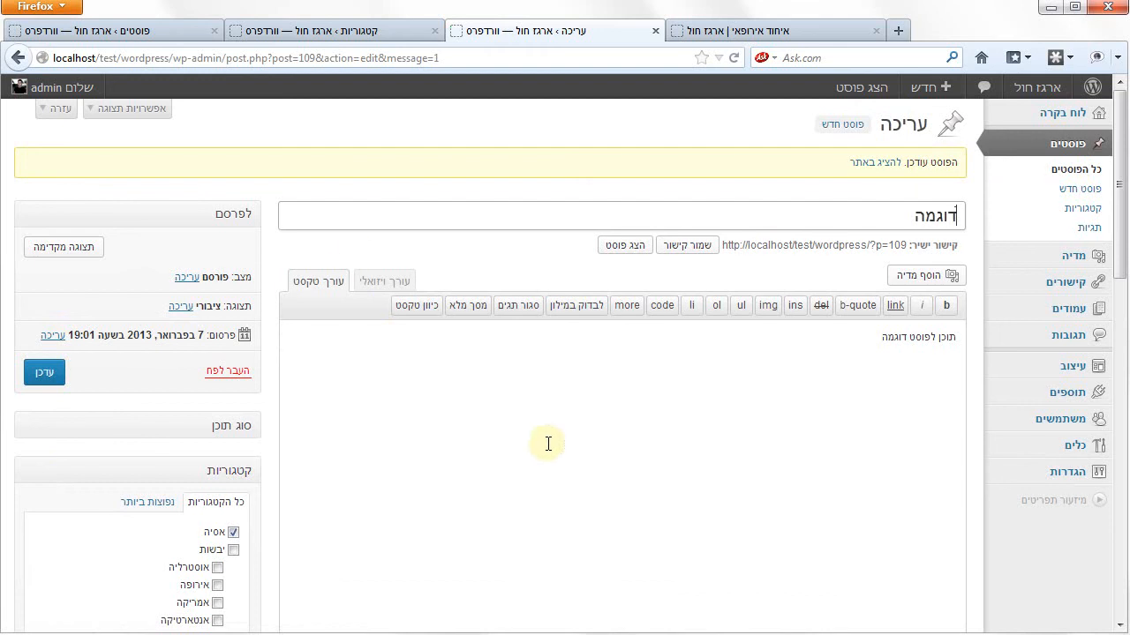
# - In the screen options, toggle the גרסאות, מאת and מזהה לכתובת boxes off and back on
pyautogui.click(123, 109)
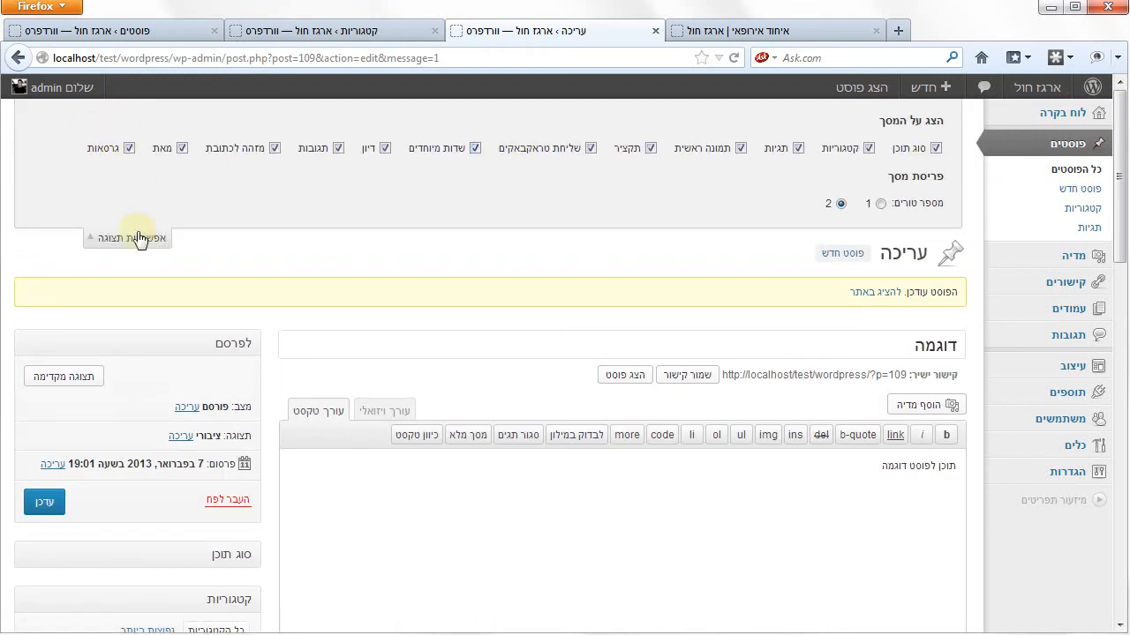
pyautogui.click(128, 149)
pyautogui.click(130, 147)
pyautogui.click(182, 148)
pyautogui.click(182, 149)
pyautogui.click(274, 149)
pyautogui.click(273, 150)
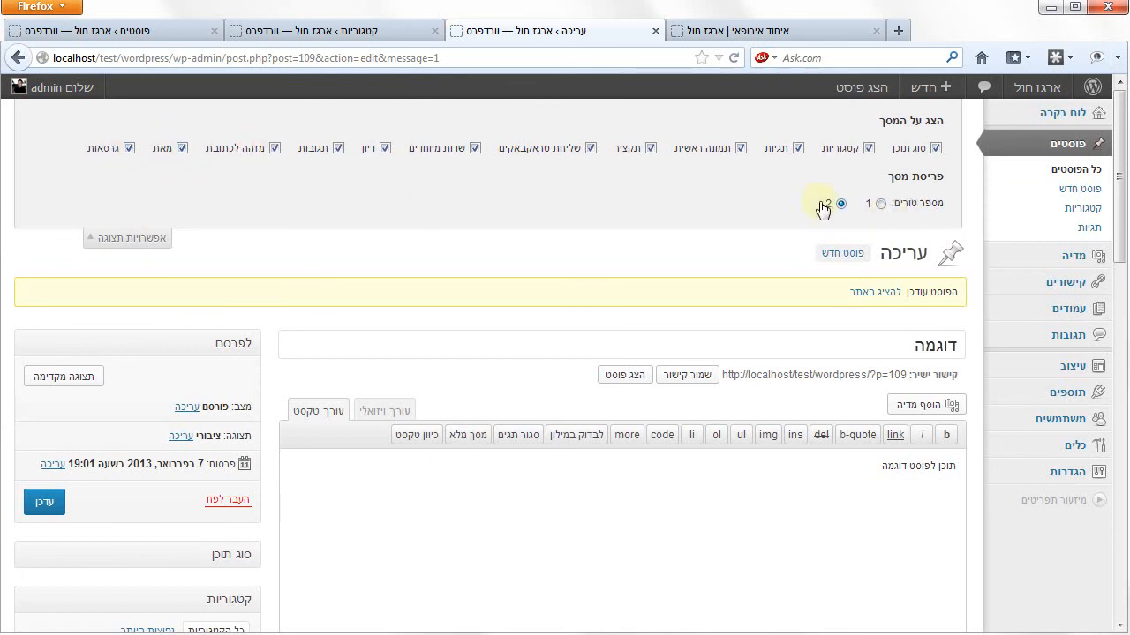
pyautogui.click(138, 239)
# - Reorder the post's side boxes to קטגוריות, תגיות, סוג תוכן, with the תגיות box collapsed
pyautogui.scroll(-3, 208, 300)
pyautogui.scroll(-3, 207, 300)
pyautogui.moveTo(171, 121); pyautogui.dragTo(166, 383)
pyautogui.scroll(-2, 177, 391)
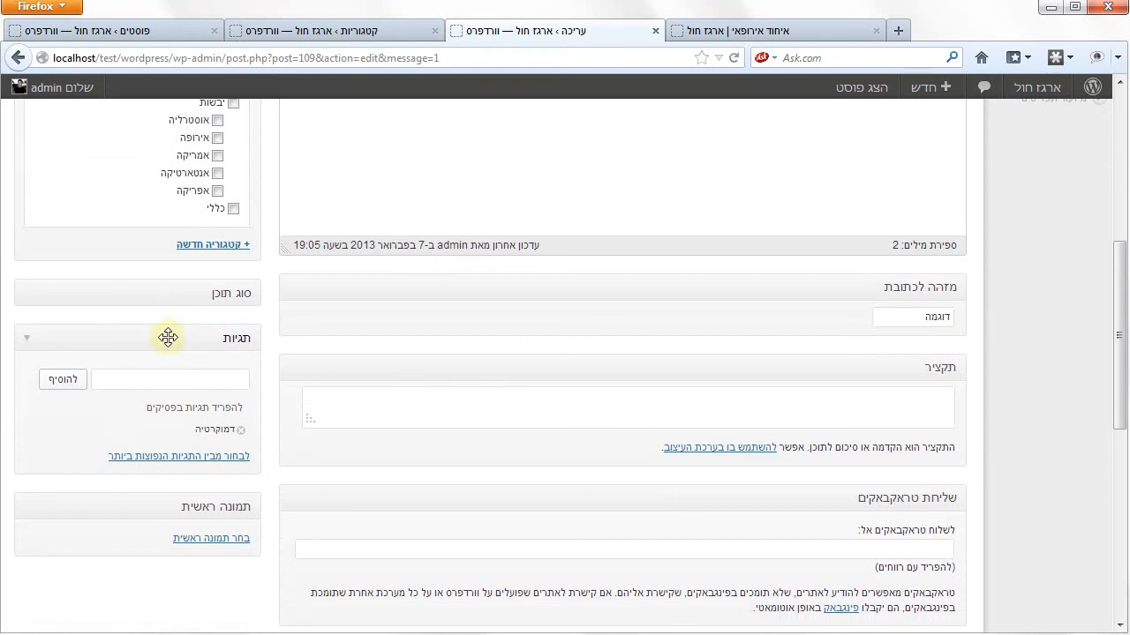
pyautogui.click(164, 332)
pyautogui.moveTo(164, 333); pyautogui.dragTo(163, 286)
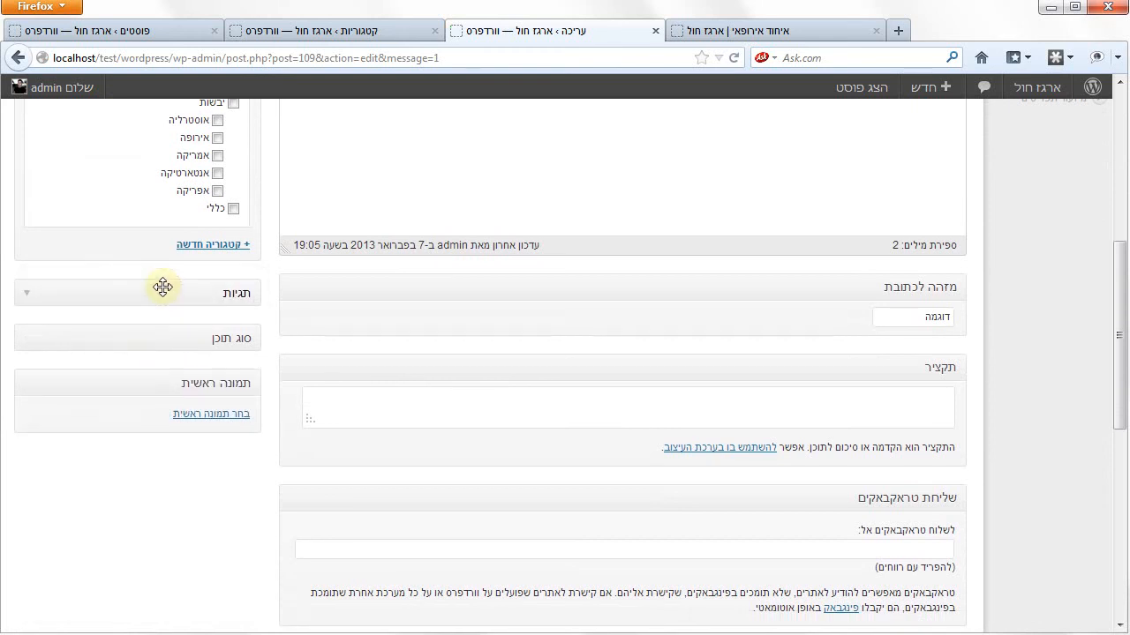
pyautogui.scroll(4, 162, 286)
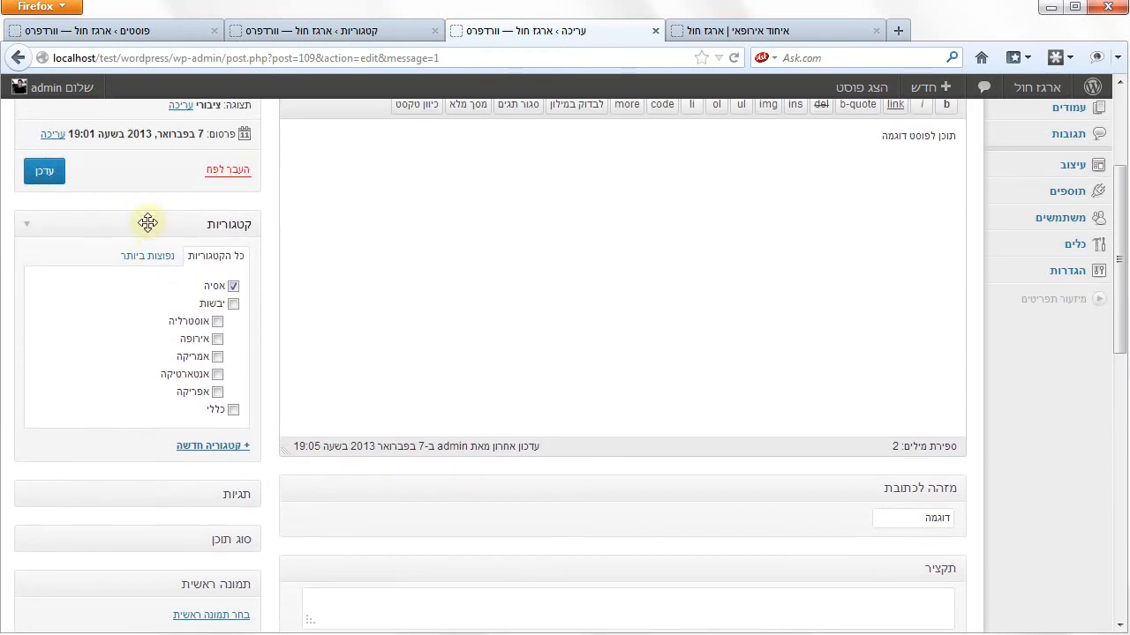
# - Collapse the קטגוריות box and move the תגיות box above it
pyautogui.click(147, 221)
pyautogui.moveTo(151, 267); pyautogui.dragTo(154, 232)
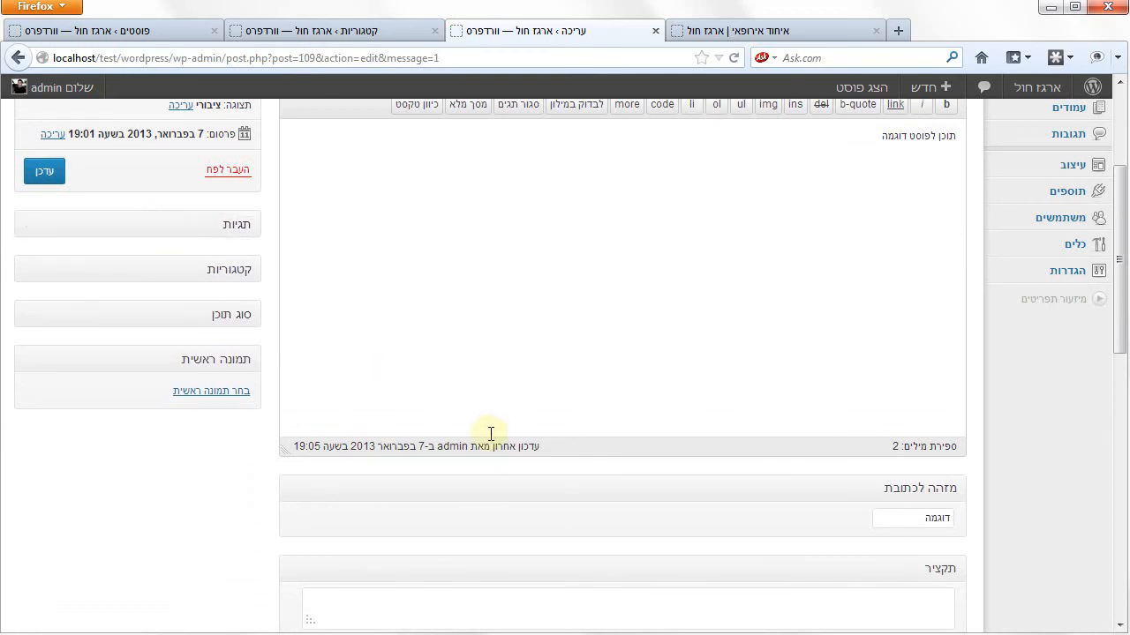
# - Collapse the boxes below the editor: מזהה לכתובת, תקציר, שליחת טראקבאקים, שדות מיוחדים, דיון, מאת, תגובות and גרסאות
pyautogui.click(529, 493)
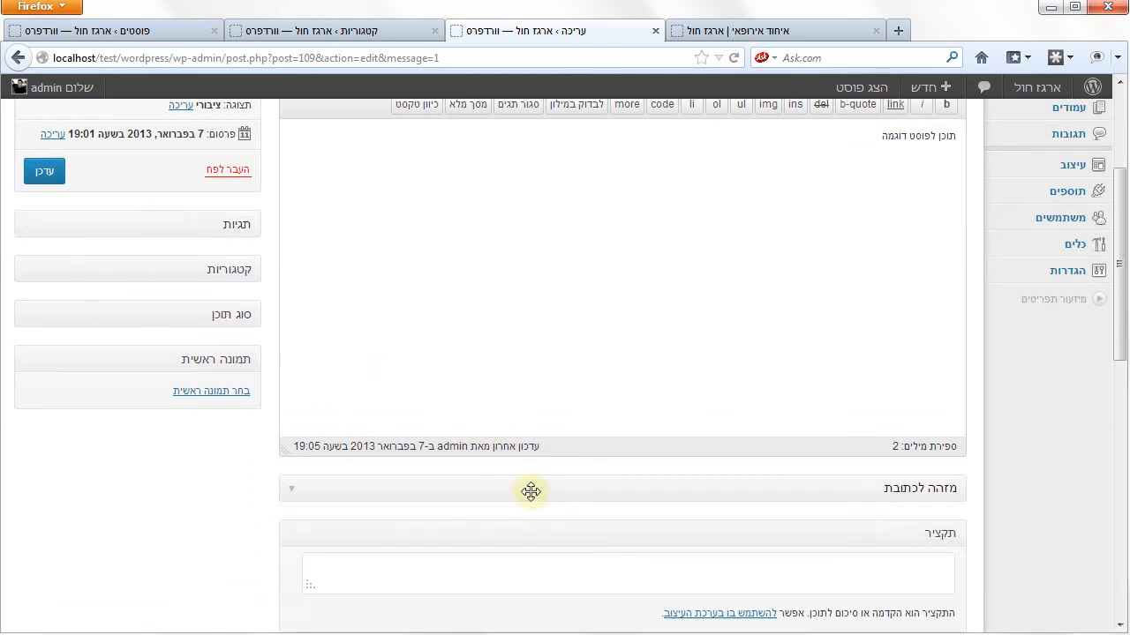
pyautogui.scroll(-4, 529, 491)
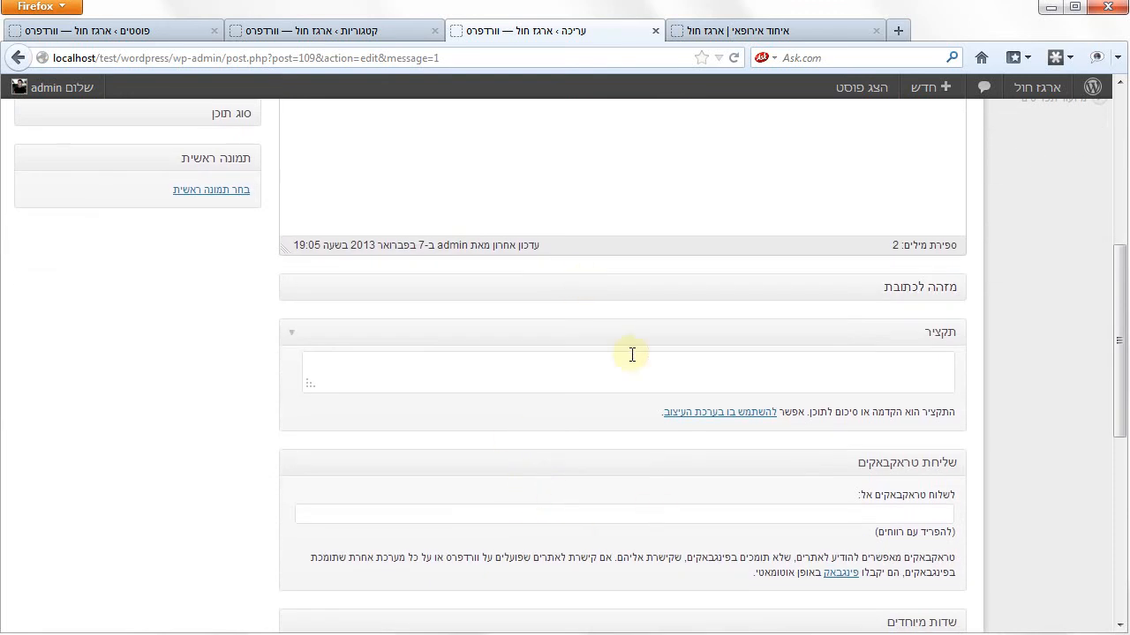
pyautogui.click(623, 336)
pyautogui.click(641, 375)
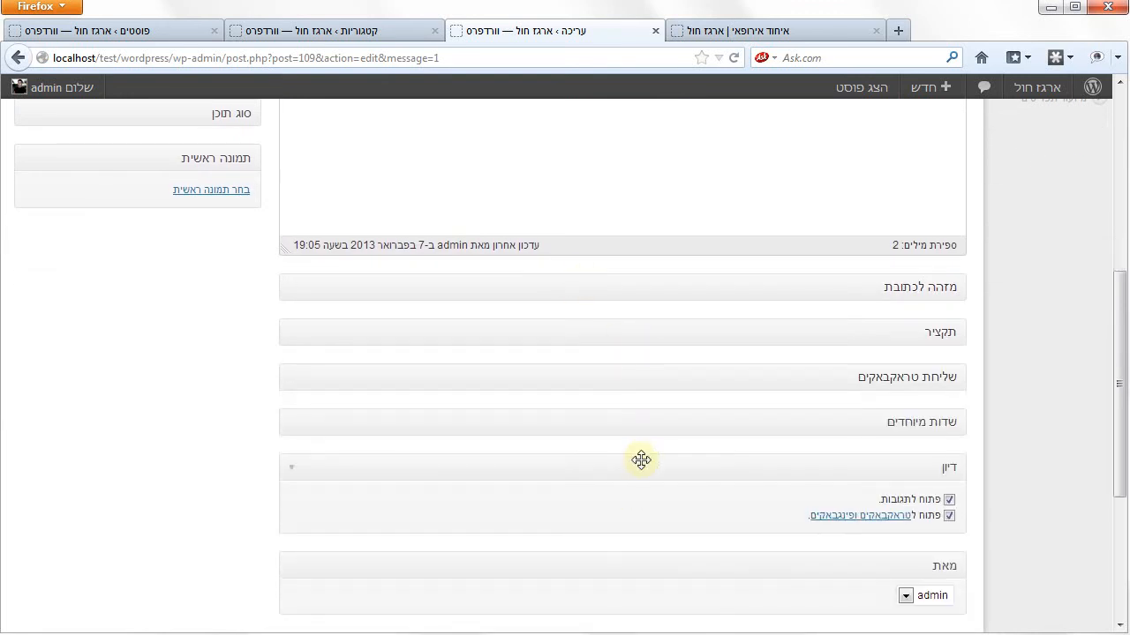
pyautogui.click(653, 472)
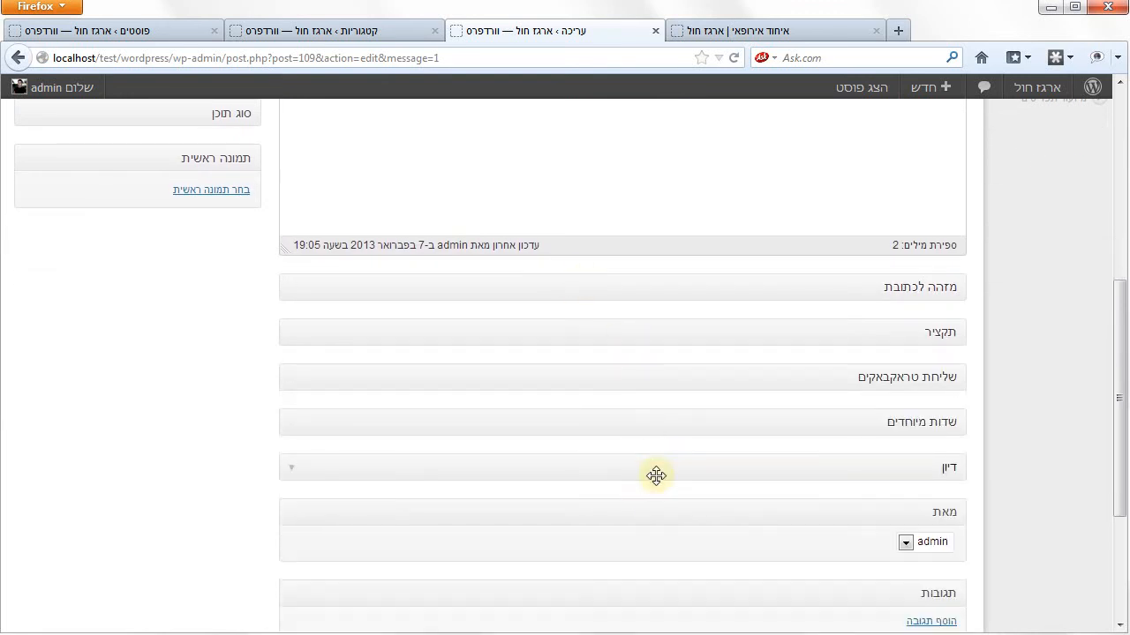
pyautogui.click(643, 520)
pyautogui.click(645, 561)
pyautogui.scroll(-2, 645, 543)
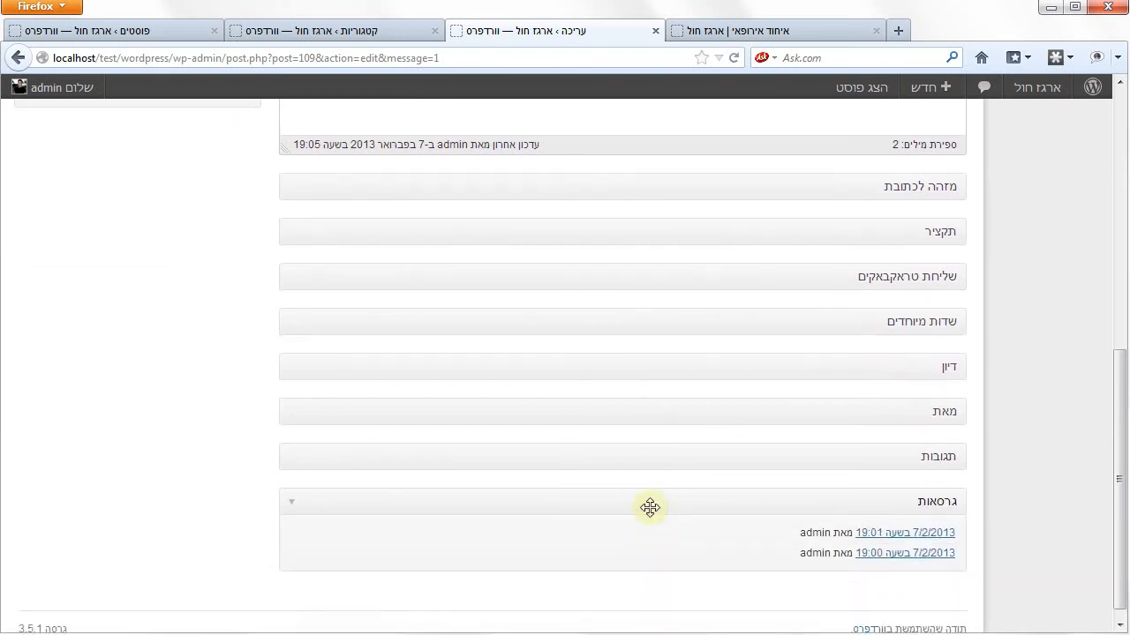
pyautogui.click(650, 499)
# - Switch the post content editor to visual mode (עורך ויזואלי)
pyautogui.scroll(8, 562, 522)
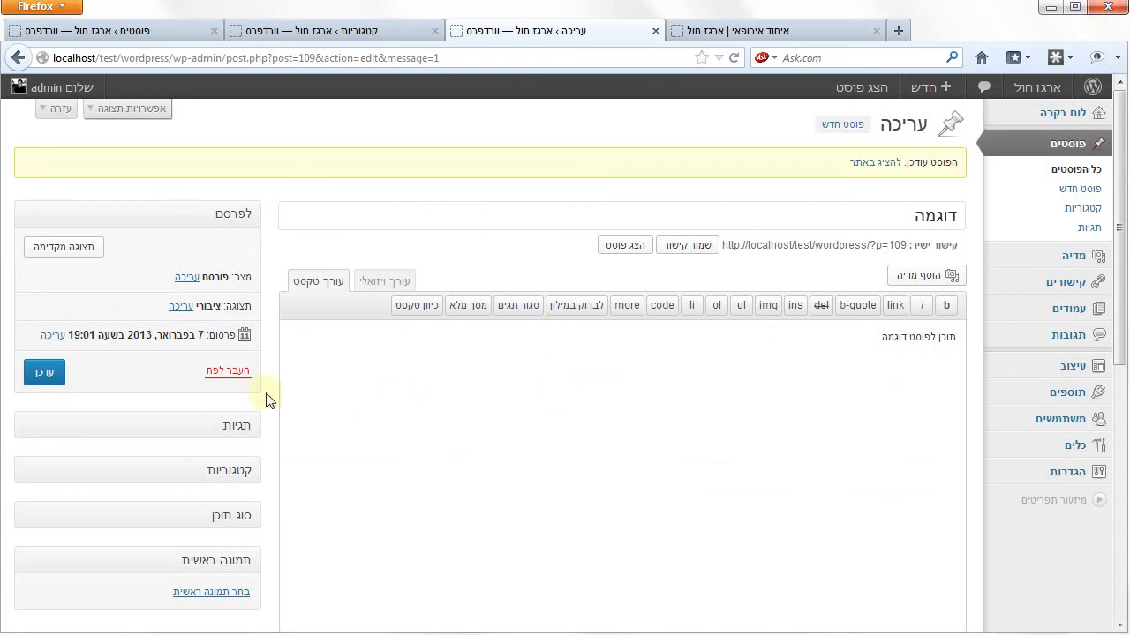
pyautogui.click(401, 284)
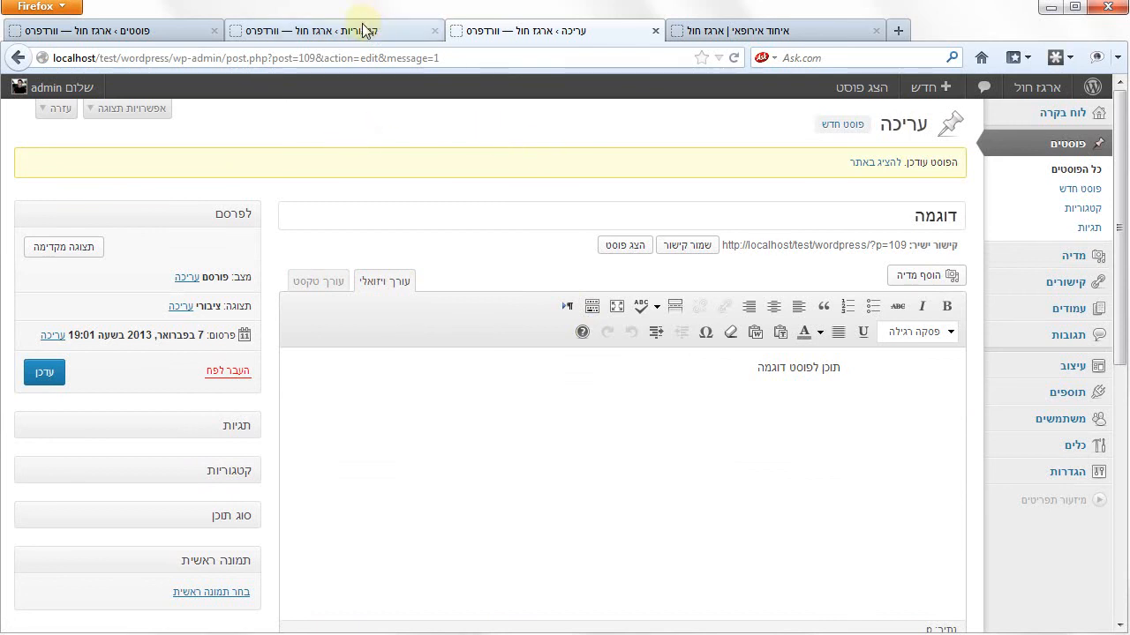
# - Look at the category list, and examine on the site's home page which category and tags each post carries, starting with דוגמה
pyautogui.click(339, 37)
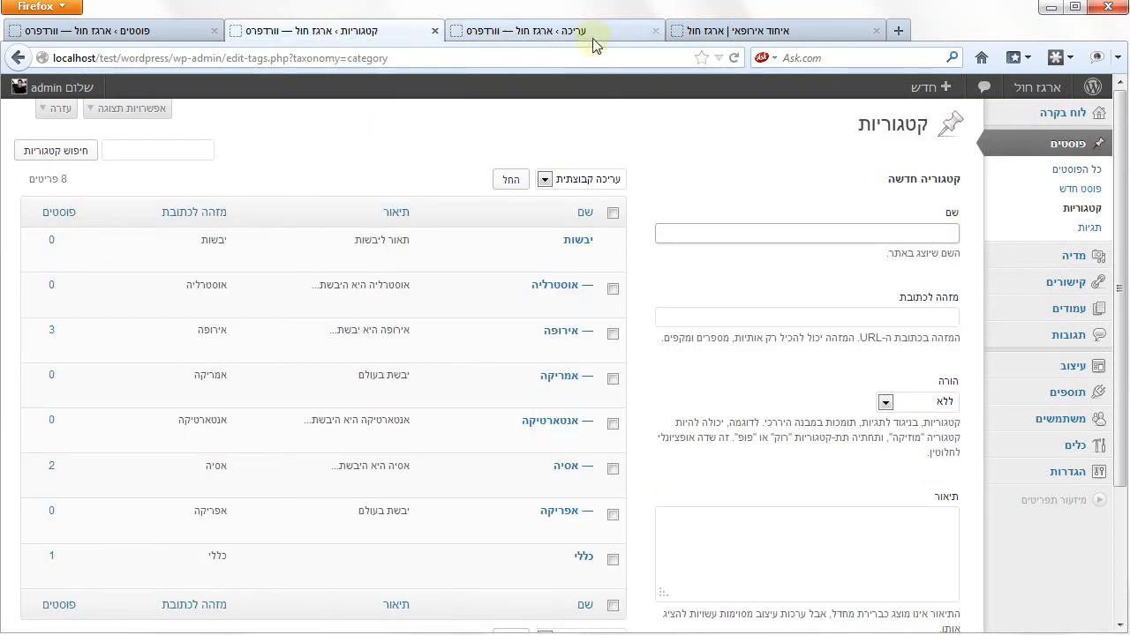
pyautogui.click(715, 31)
pyautogui.click(936, 183)
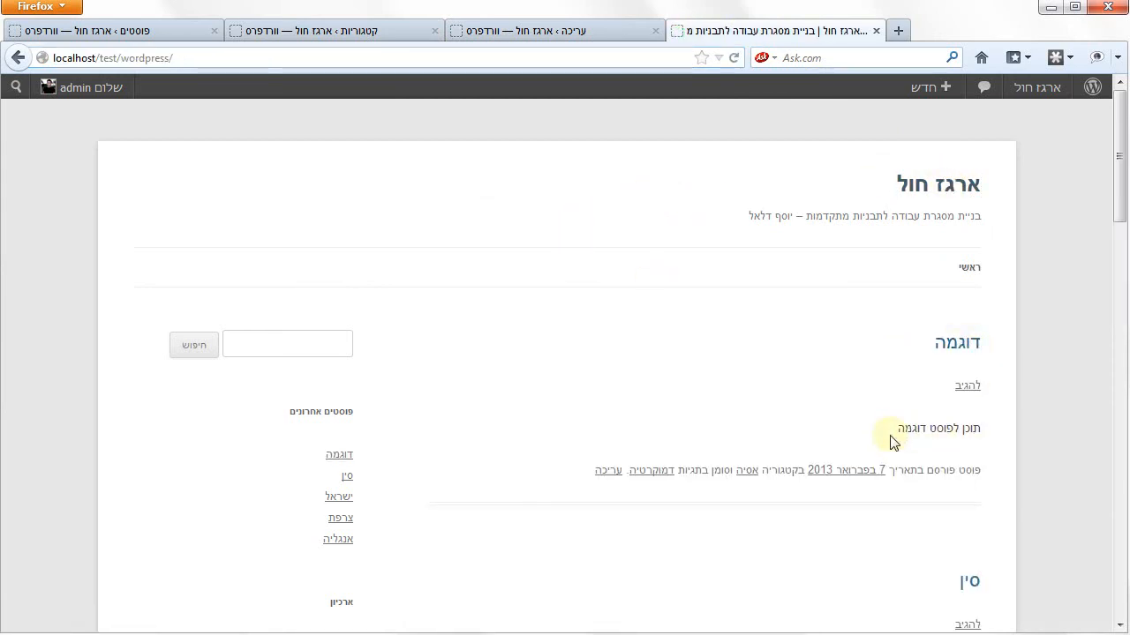
pyautogui.scroll(-2, 901, 441)
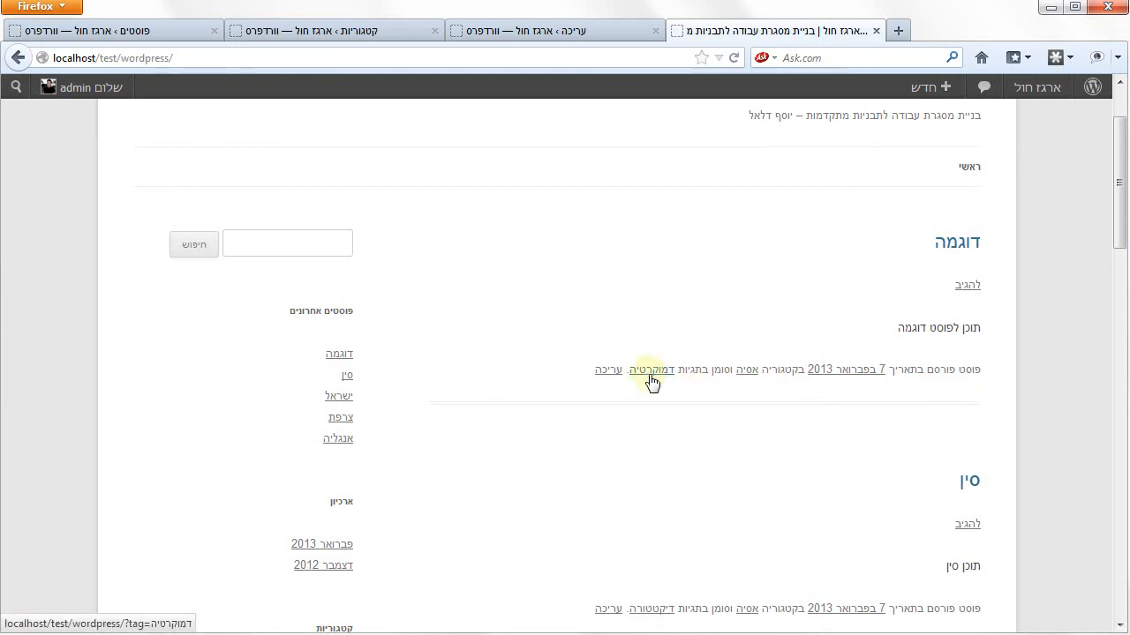
pyautogui.scroll(-5, 520, 446)
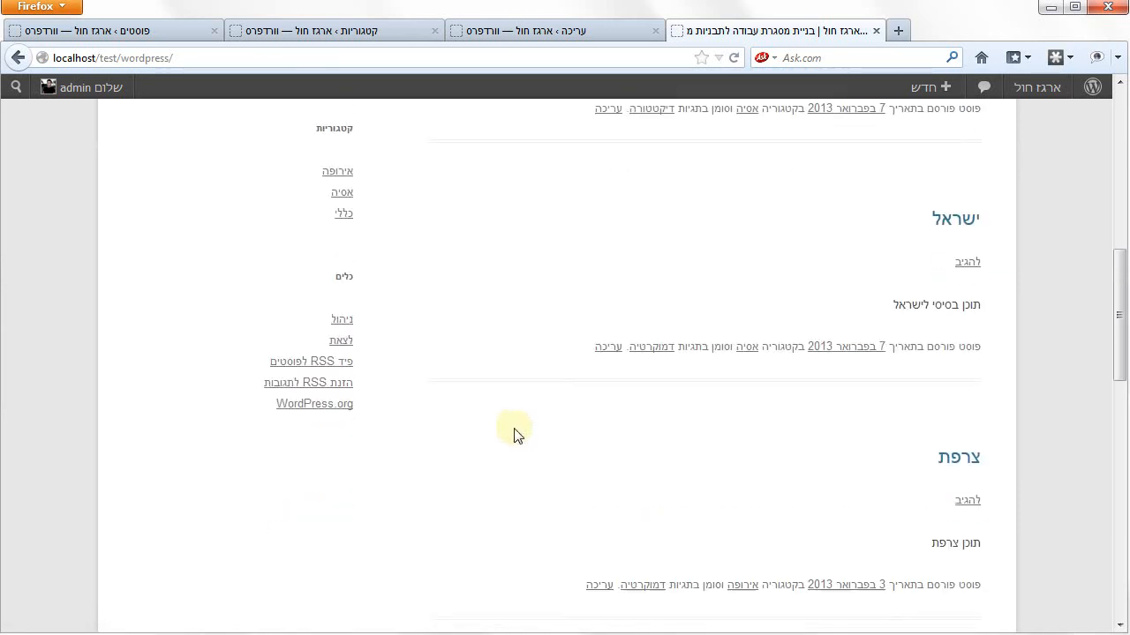
pyautogui.scroll(1, 617, 405)
pyautogui.scroll(6, 691, 408)
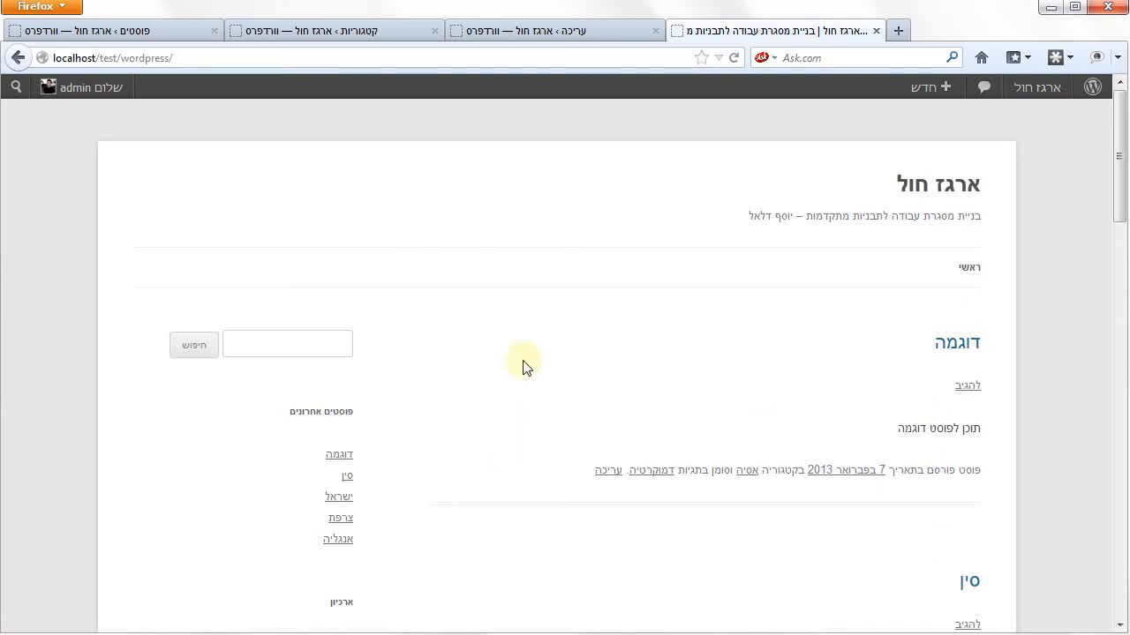
pyautogui.scroll(-1, 525, 368)
pyautogui.scroll(1, 525, 368)
# - Return to the edit page of the דוגמה post and look over its layout
pyautogui.click(565, 32)
pyautogui.scroll(-1, 838, 291)
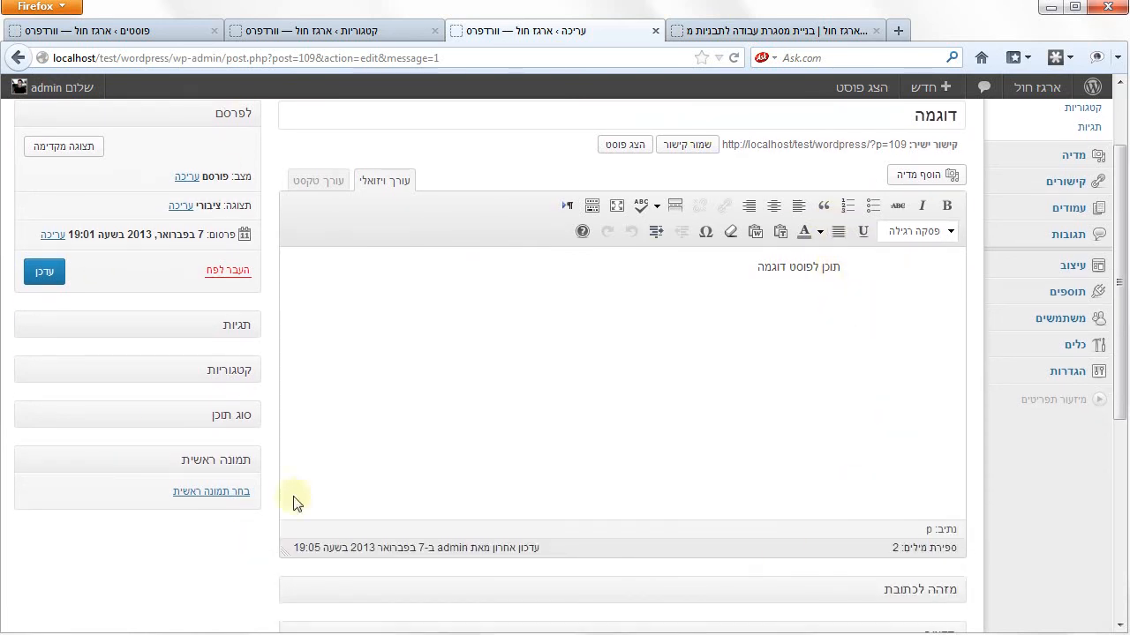